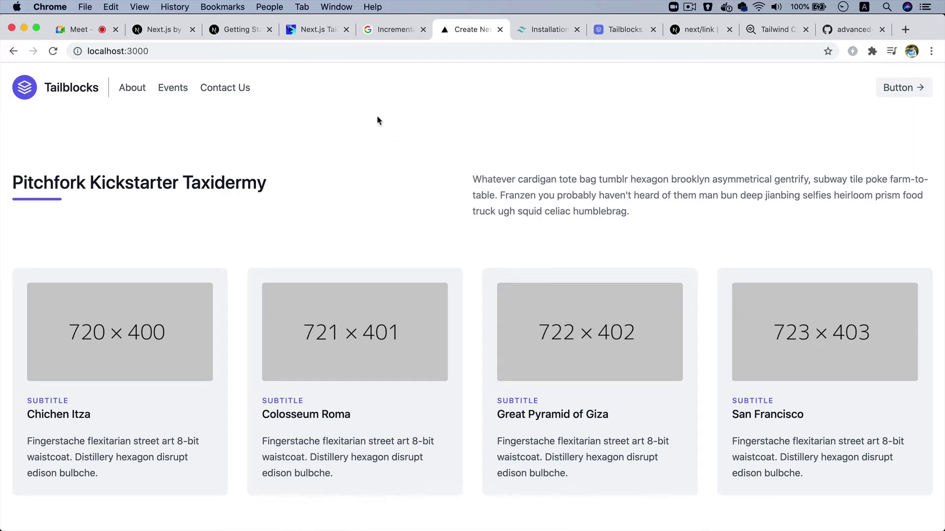
Go to GitHub in a new tab and start creating a new repository
left_click(906, 28)
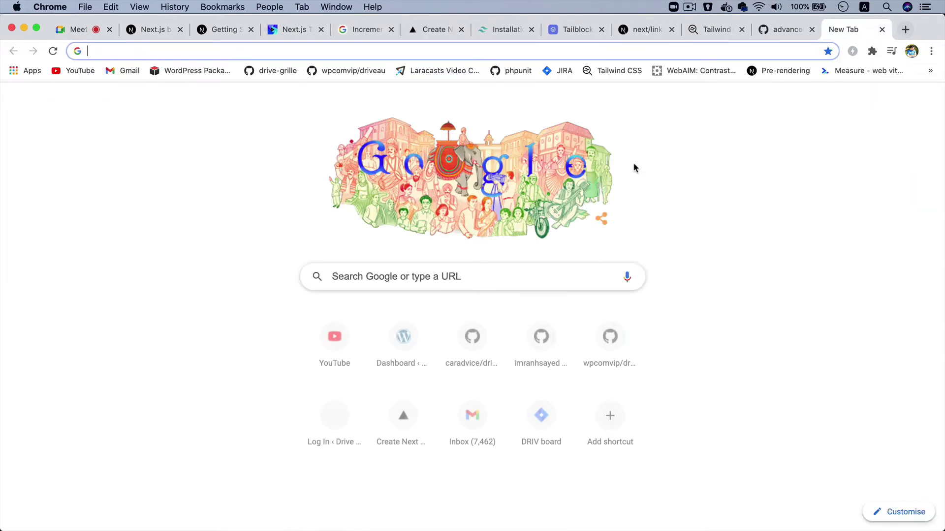
type("github.com/imranhsayed")
key("Return")
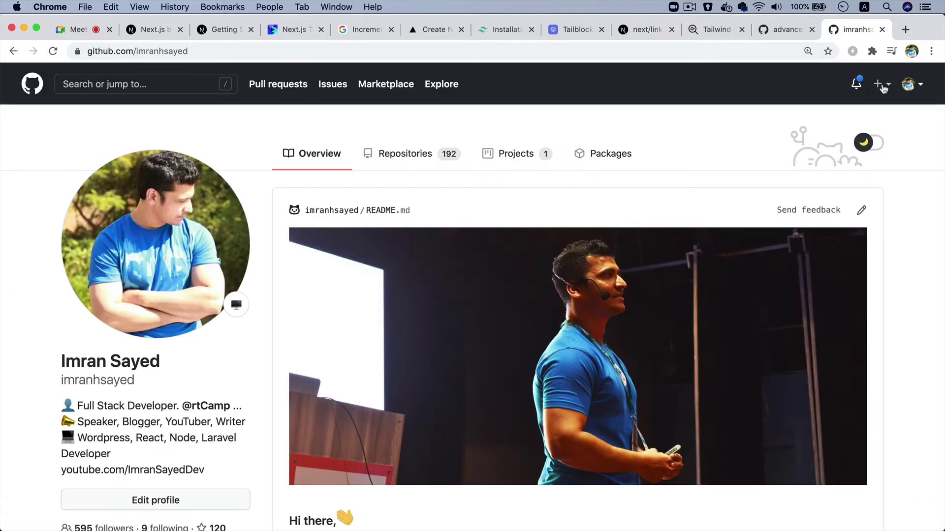
left_click(879, 85)
left_click(826, 108)
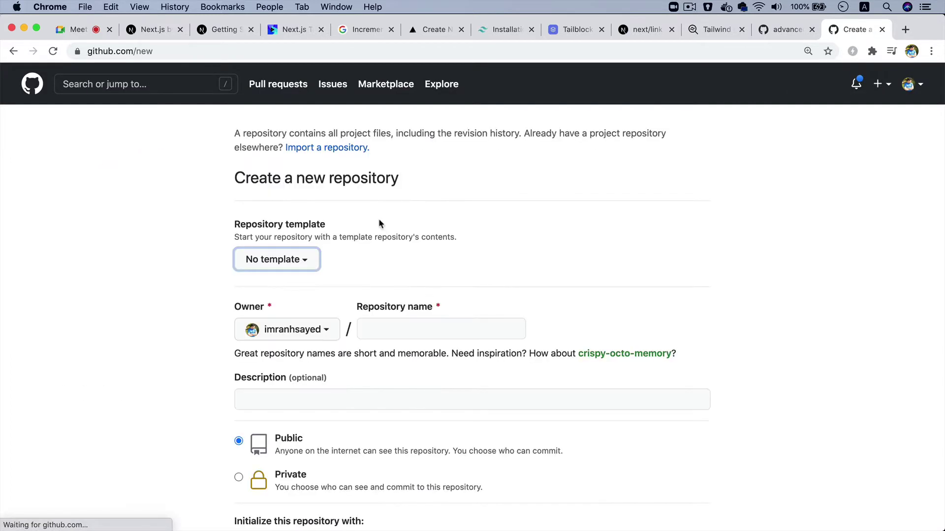
Create the public repository nextjs-example with description 'Nextjs Example'
left_click(369, 330)
type("-example")
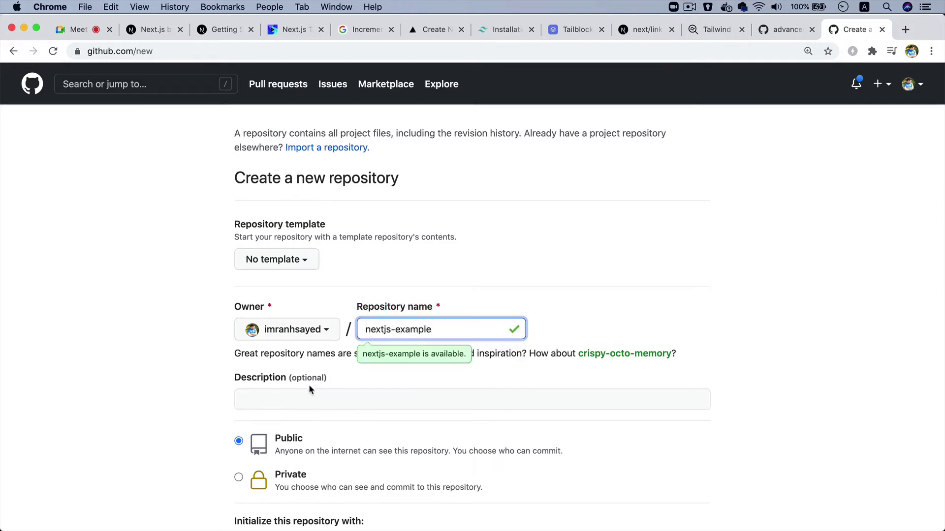
left_click(290, 398)
type("Nextjs")
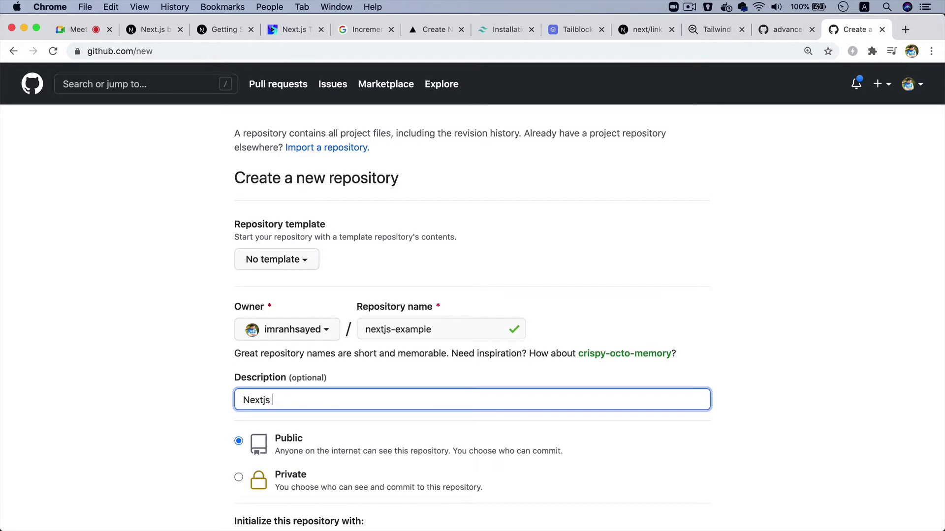
type("Example")
scroll(473, 295, "down", 10)
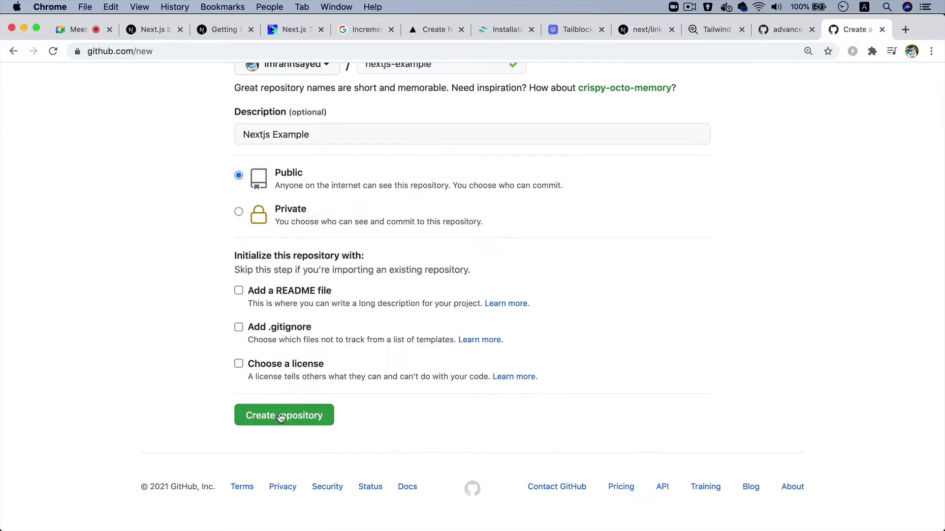
left_click(280, 416)
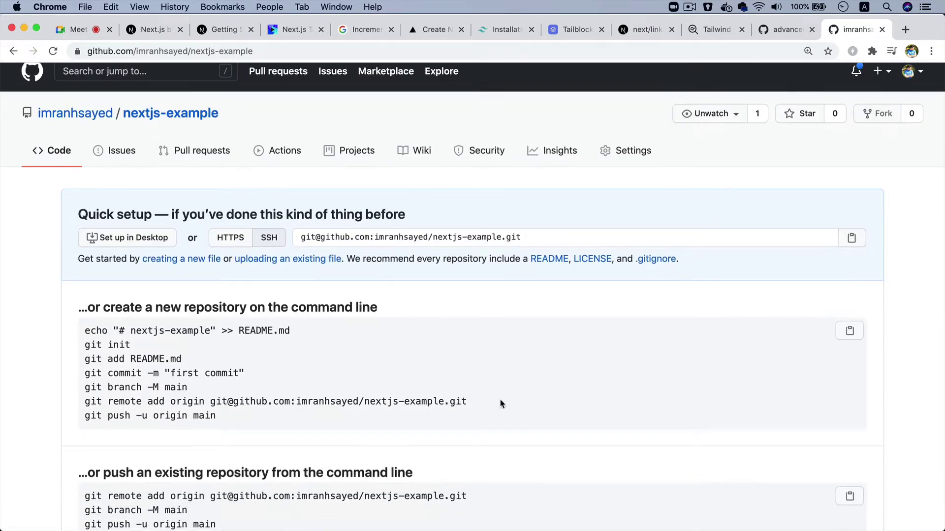
scroll(501, 405, "down", 3)
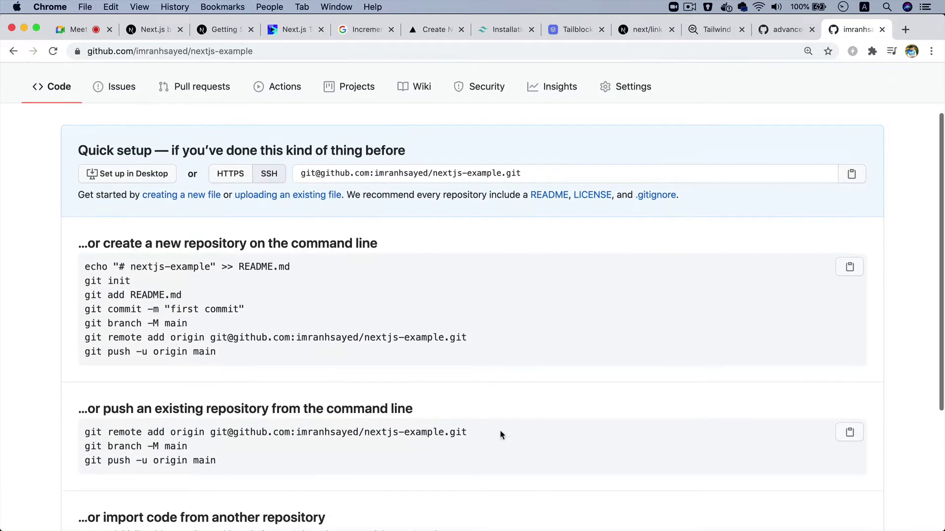
triple_click(96, 282)
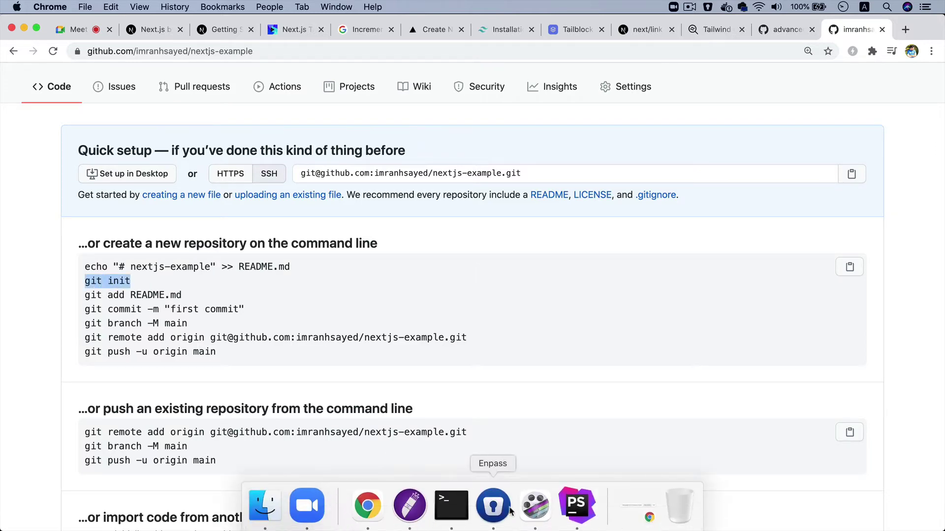
Stop the running yarn dev server with Ctrl+C and clear the terminal
left_click(445, 506)
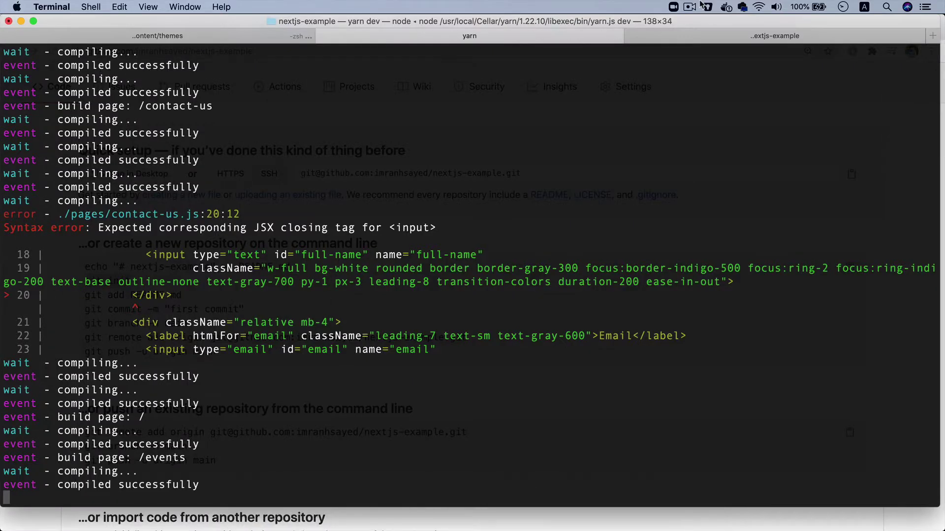
key("ctrl+c")
type("clear")
key("Return")
type("l")
key("BackSpace")
type("ls .git")
Inspect the .git folder and list all project files with ls -al
key("Return")
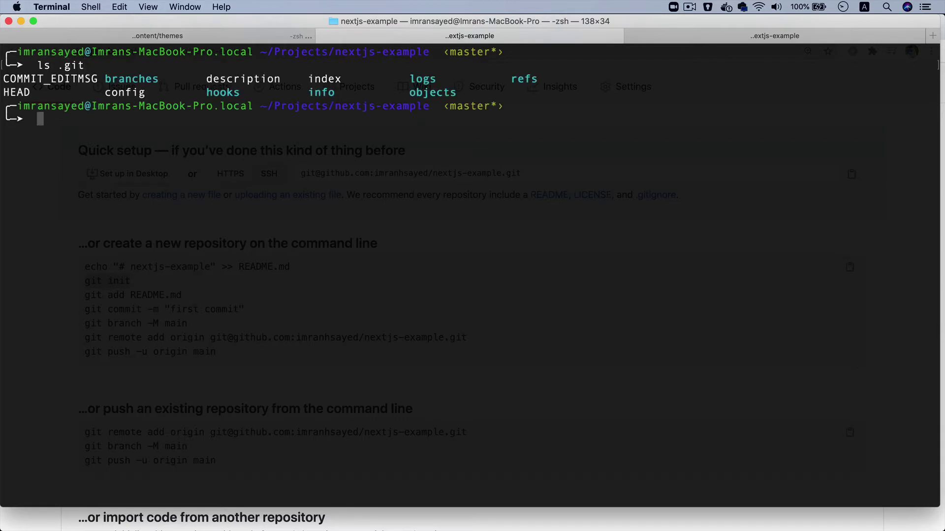
type("clear")
key("Return")
type("ls")
key("Return")
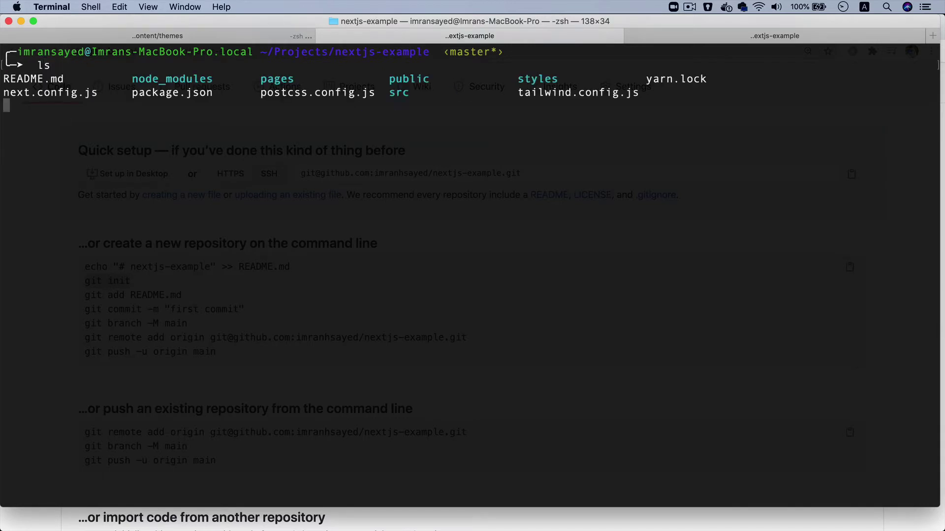
type("ls -al")
key("Return")
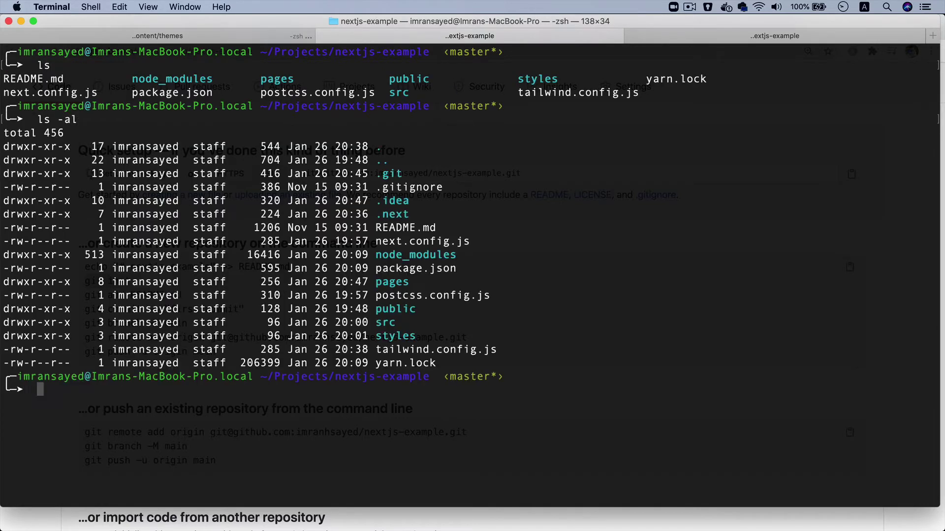
type("npm ru")
Delete the project's existing .git folder with rm -rf .git
key("BackSpace")
key("BackSpace")
key("BackSpace")
key("BackSpace")
key("BackSpace")
key("BackSpace")
type("rm -rf .git")
key("Return")
type("clra")
key("Return")
type("clear")
Run the git init command copied from GitHub's quick setup in the project
key("Return")
key("super+Tab")
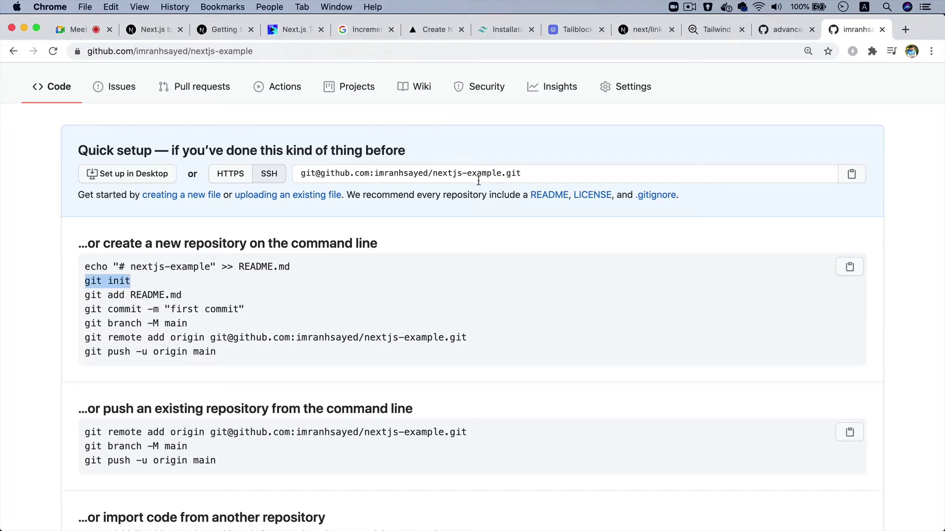
triple_click(111, 281)
key("super+c")
key("super+Tab")
key("super+v")
key("Return")
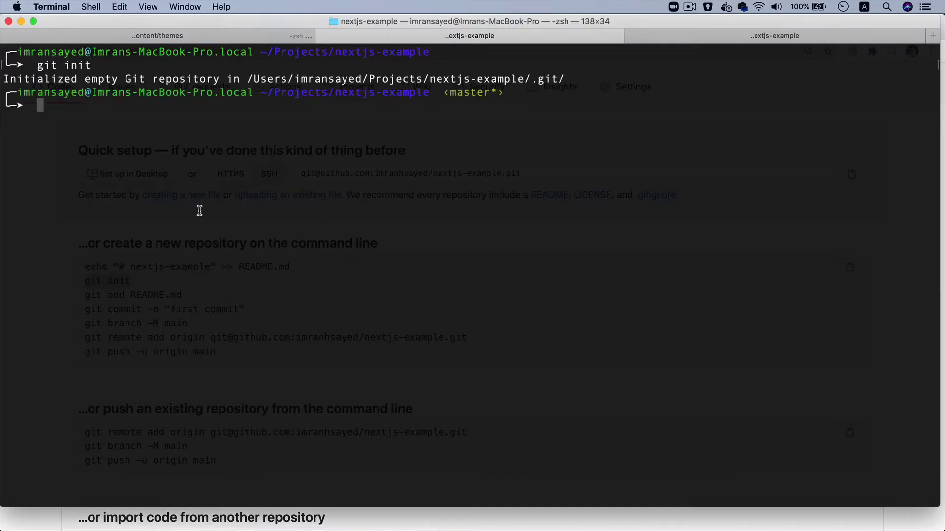
Stage all files with git add . and check git status, noticing .idea is staged
key("super+Tab")
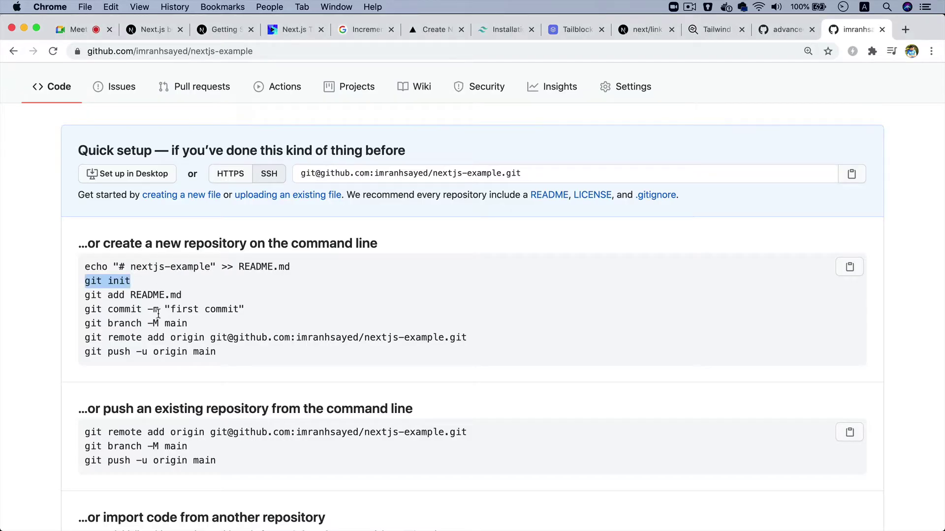
key("super+Tab")
type("git add ")
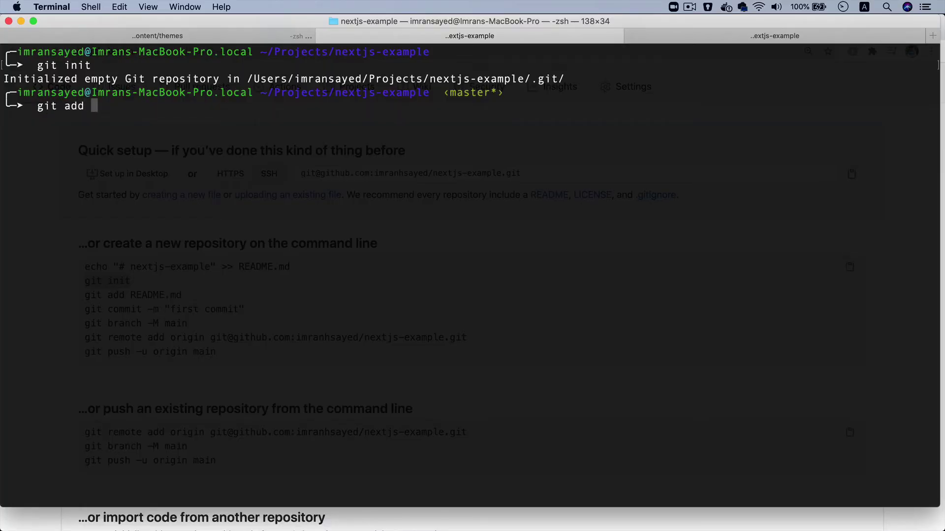
type(".")
key("Return")
type("git status")
key("Return")
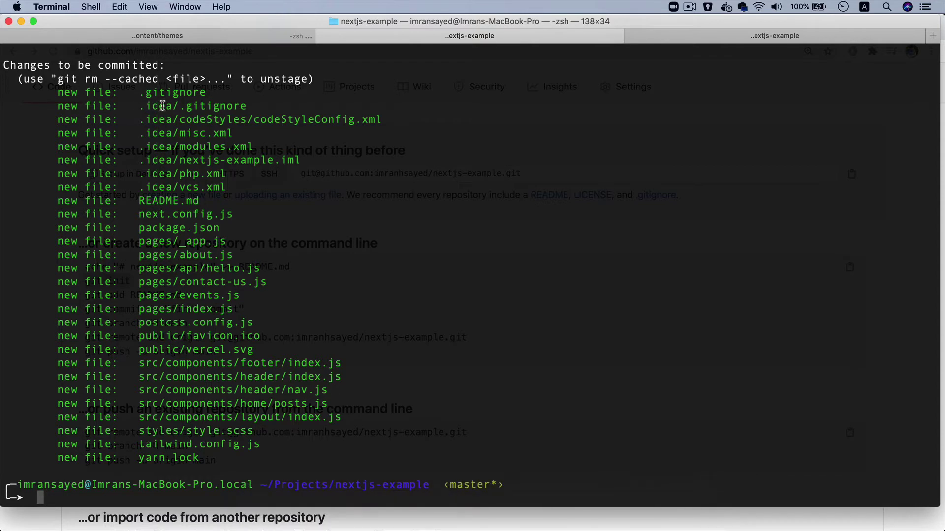
left_click_drag(173, 105, 133, 106)
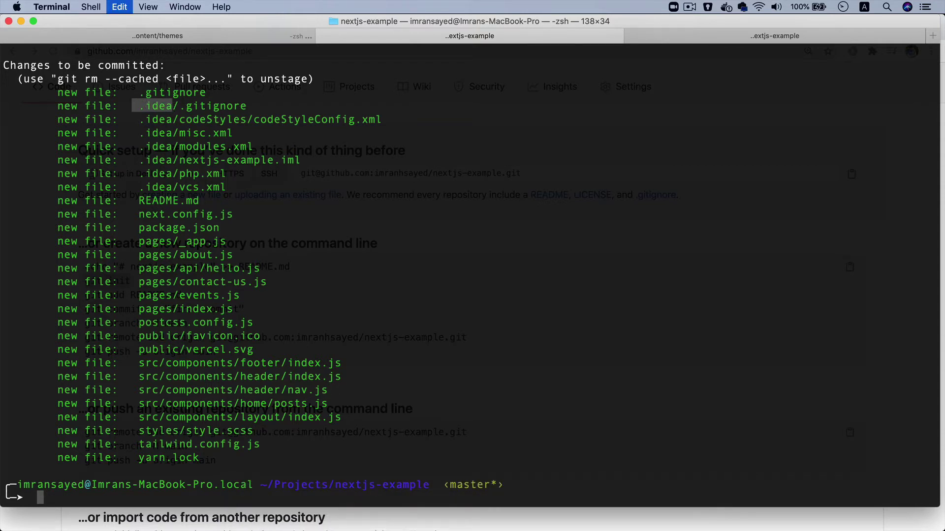
Add an .idea entry on a new line in the project's .gitignore in PhpStorm
mouse_move(575, 528)
left_click(574, 513)
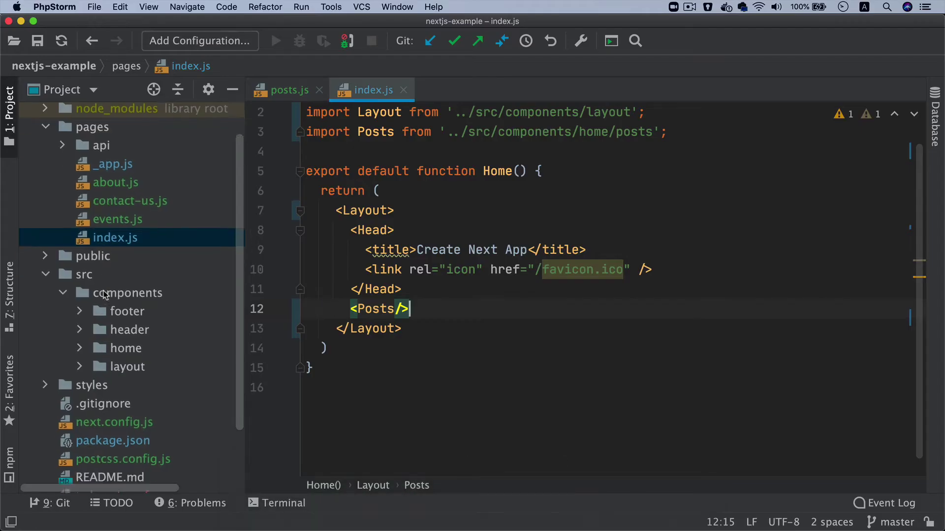
scroll(103, 292, "down", 3)
double_click(103, 322)
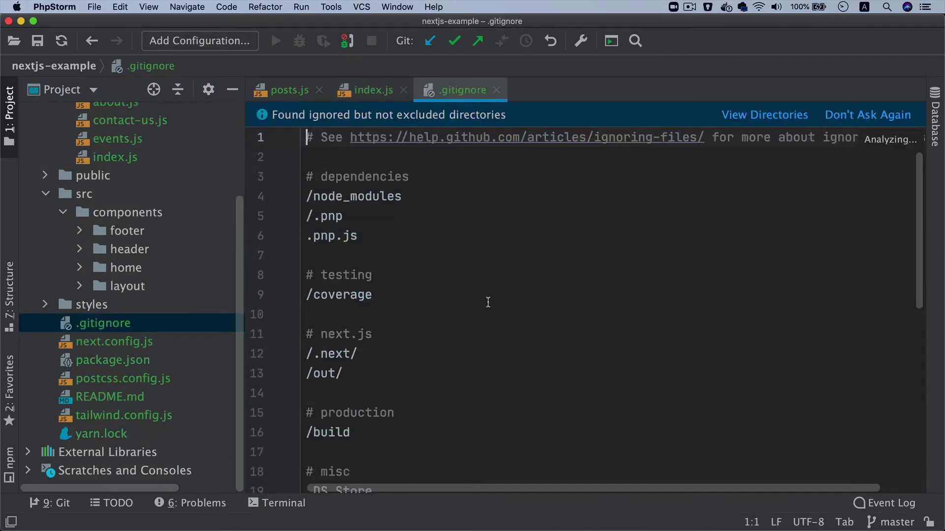
left_click(399, 238)
key("Return")
key("Return")
key("super+v")
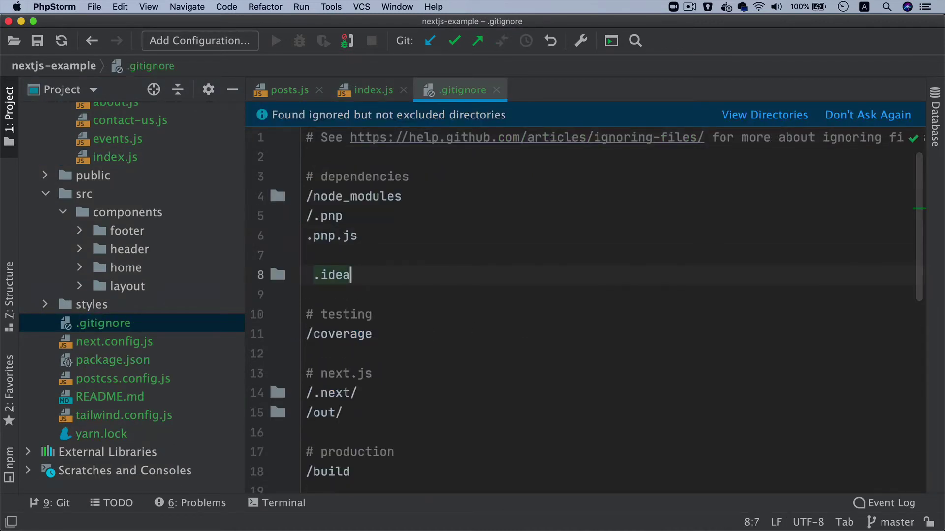
Restage with git add . and recheck git status in Terminal
key("super+Tab")
type("gi")
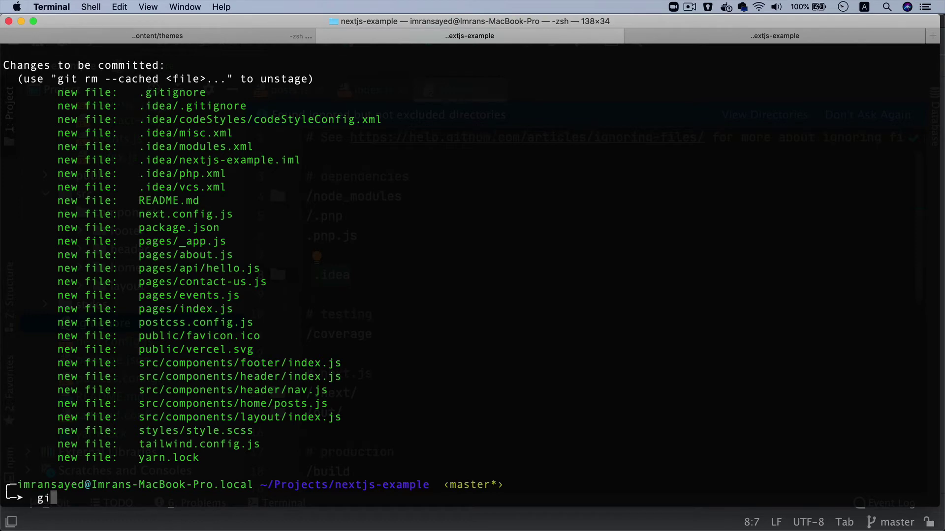
type("t add .")
key("Return")
type("git status")
key("Return")
key("super+Tab")
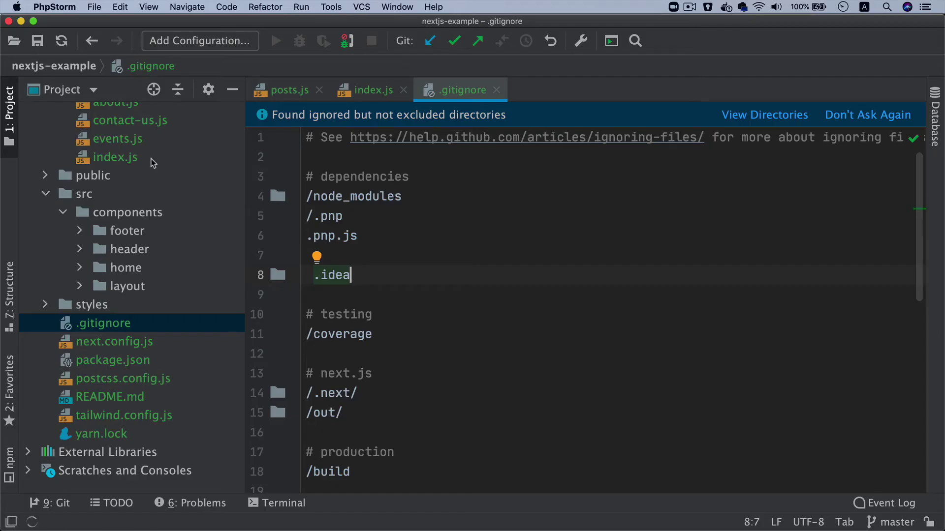
scroll(136, 198, "up", 5)
Delete the .idea folder, check status and stage all project files again
left_click(93, 169)
key("super+Tab")
type("rm -r")
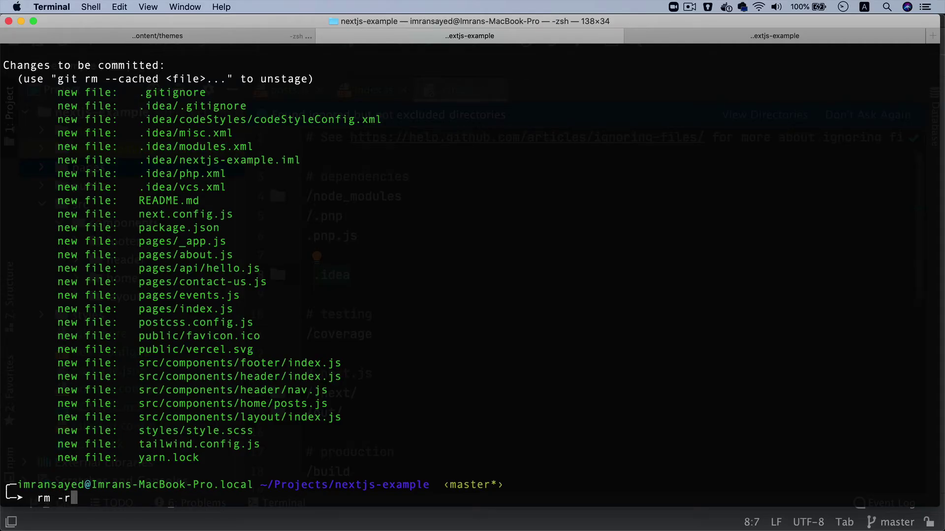
type("f .idea")
key("Return")
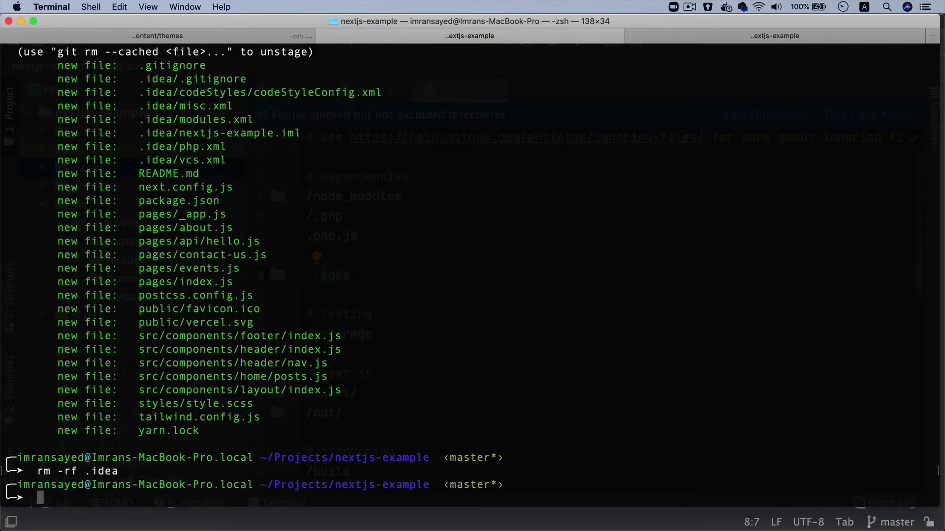
type("git status")
key("Return")
type("git add .")
key("Return")
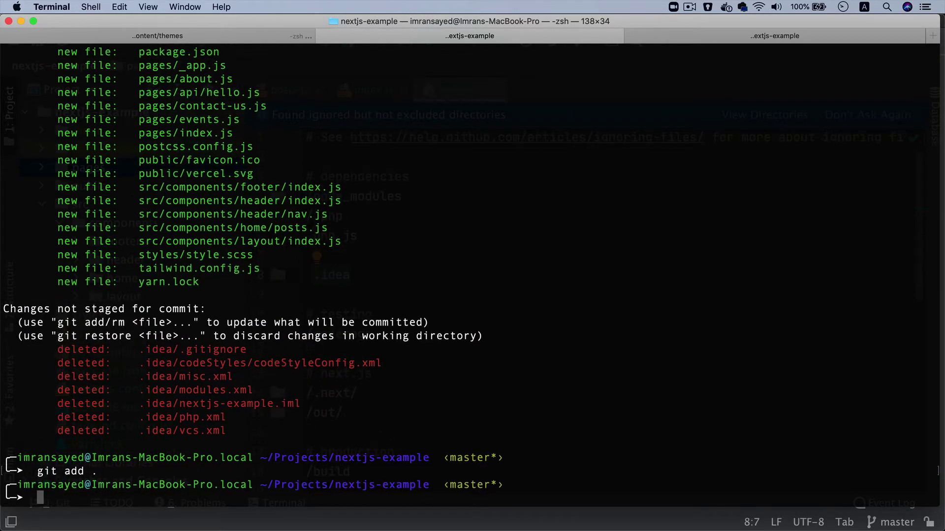
type("clear")
key("Return")
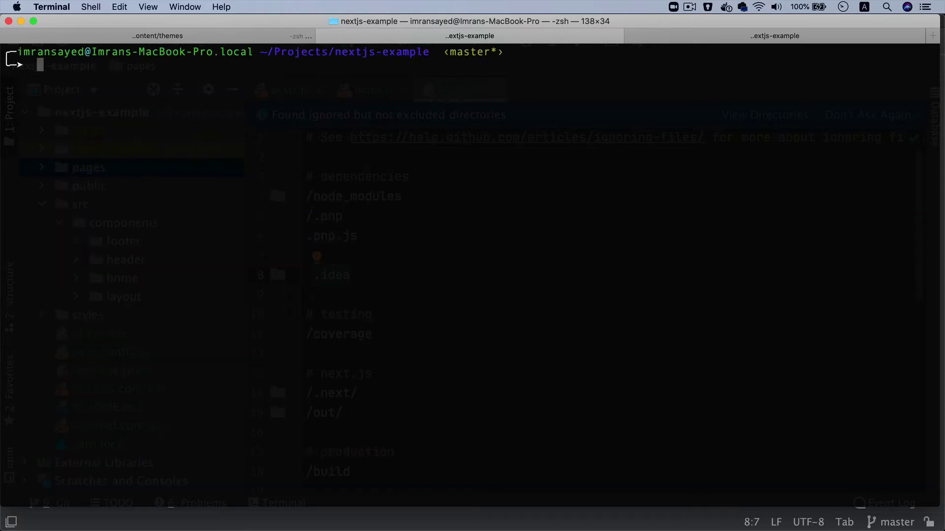
type("git add .")
key("Return")
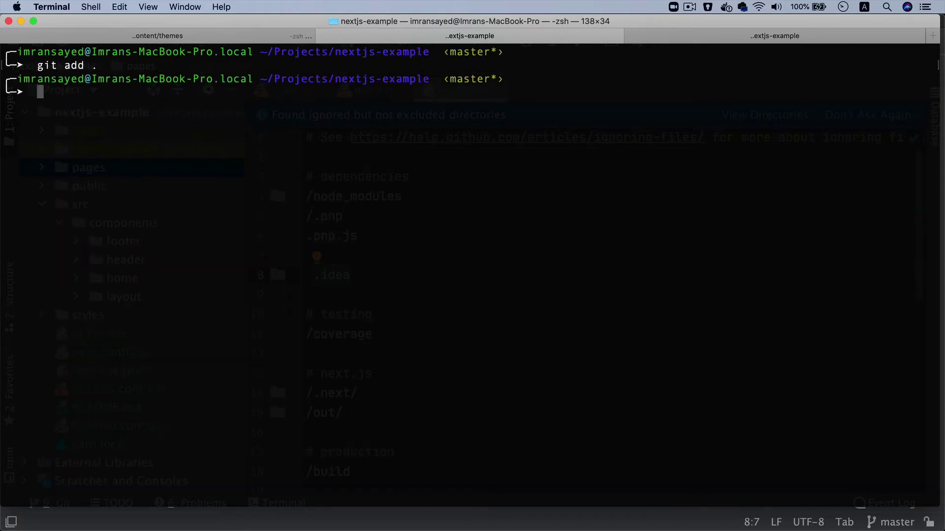
mouse_move(338, 526)
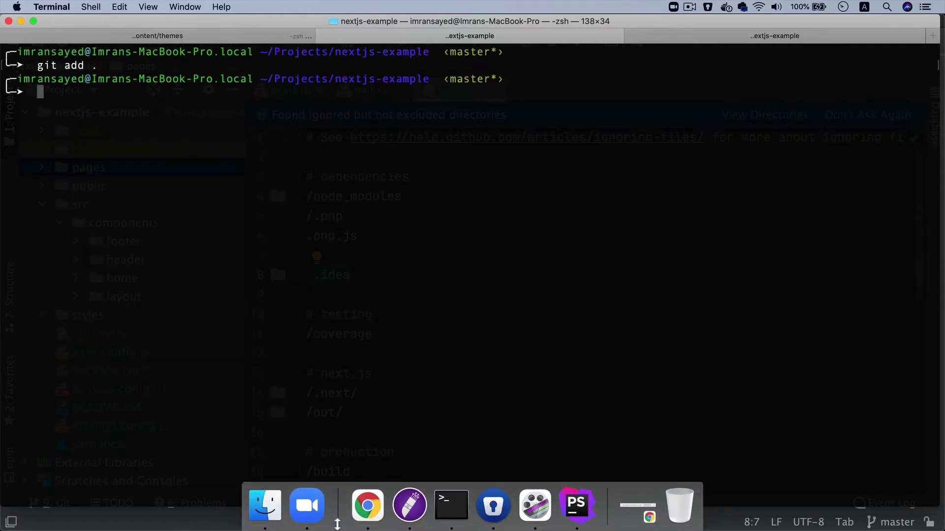
Run the 'first commit' git commit command copied from GitHub's quick setup
left_click(367, 506)
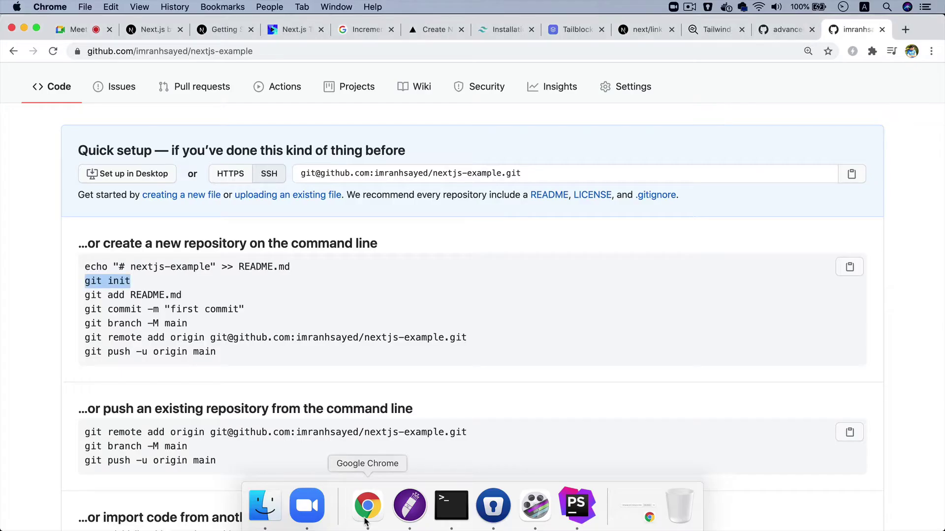
triple_click(197, 309)
key("super+c")
key("super+Tab")
key("super+v")
key("Return")
Rename the branch to main with git branch -M main
key("super+Tab")
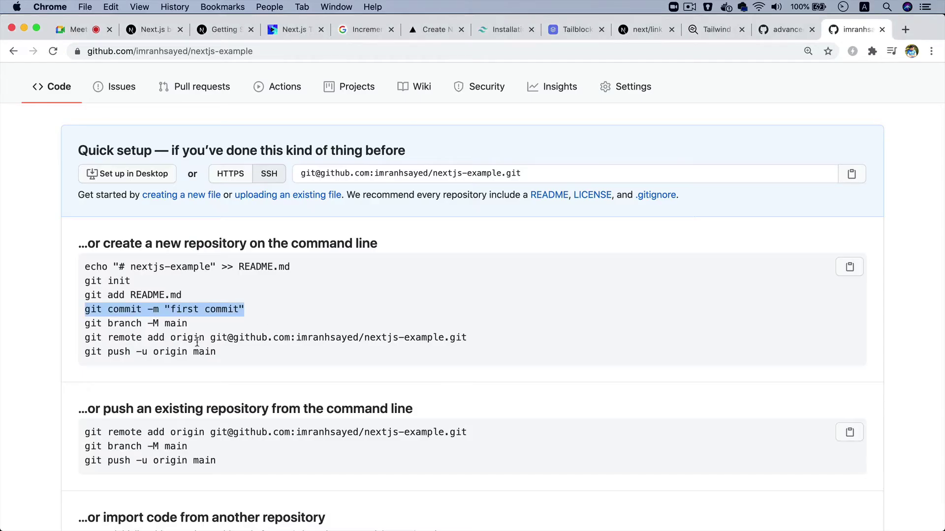
triple_click(141, 323)
key("super+c")
key("super+Tab")
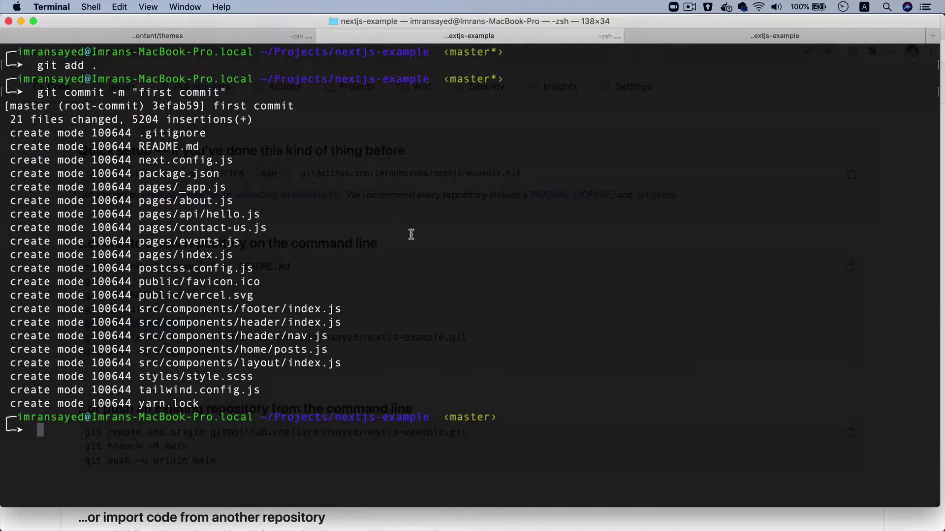
key("super+v")
key("Return")
Add the GitHub repository as the origin remote
key("super+Tab")
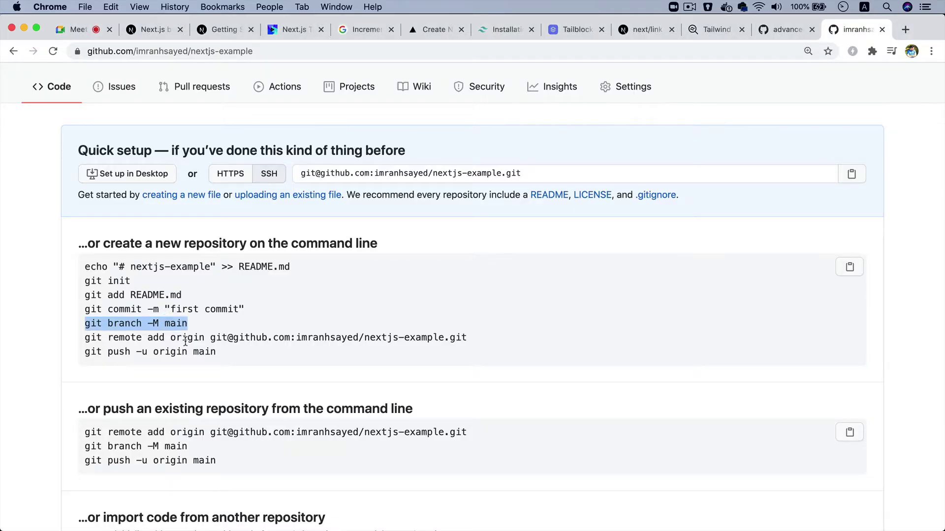
triple_click(185, 338)
key("super+c")
key("super+Tab")
key("super+v")
key("Return")
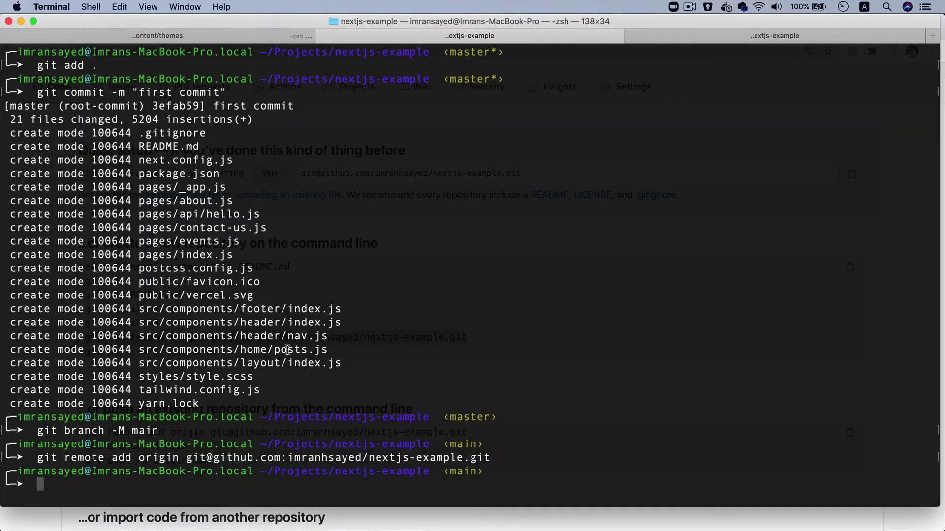
Push the code with git push -u origin main
key("super+Tab")
triple_click(96, 351)
key("super+c")
key("super+Tab")
key("super+v")
key("Return")
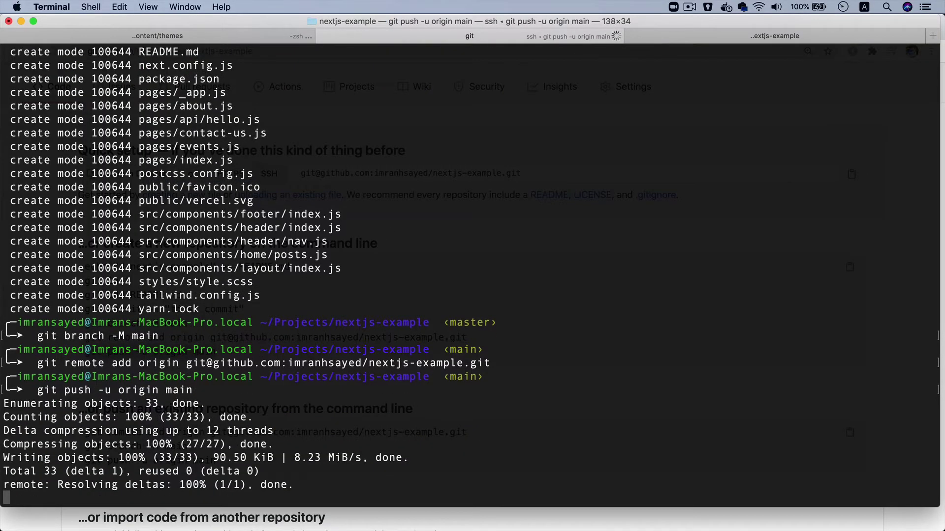
Reload the nextjs-example GitHub page to see the pushed first commit files
key("super+Tab")
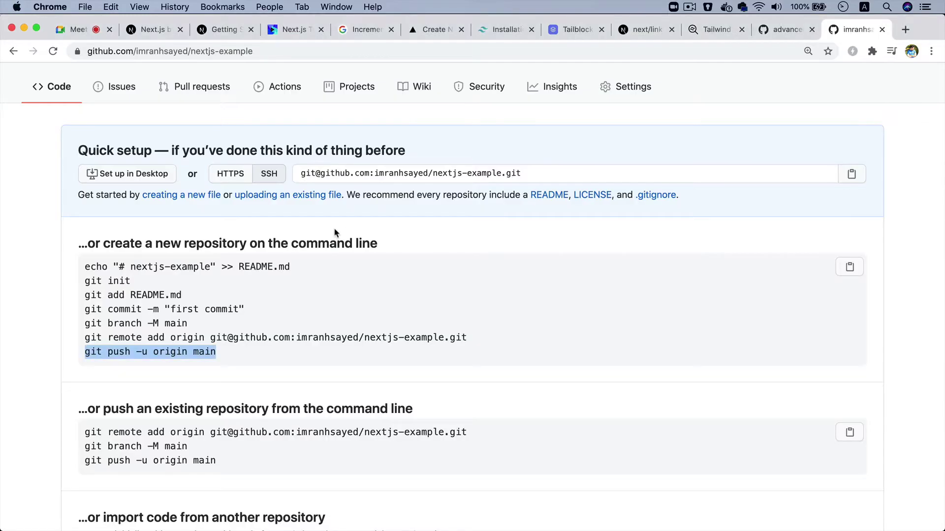
scroll(161, 144, "up", 3)
key("super+r")
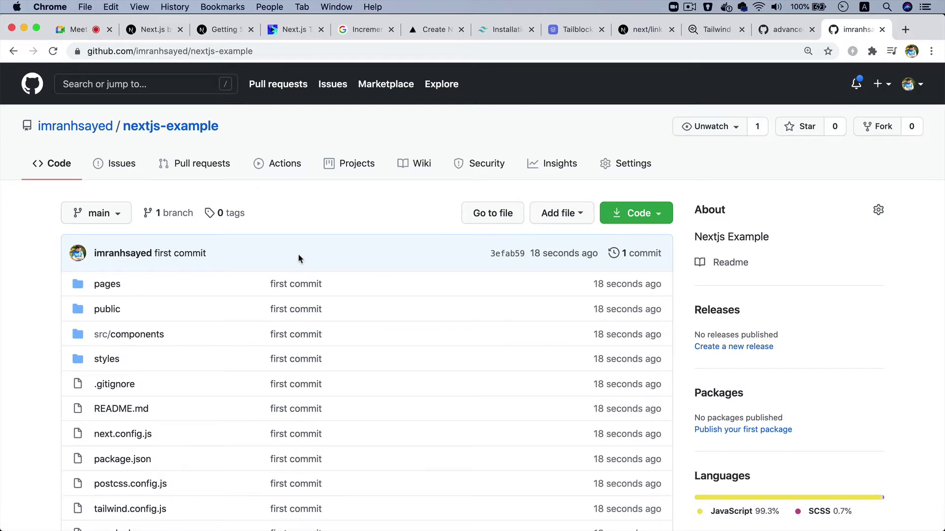
scroll(298, 253, "down", 5)
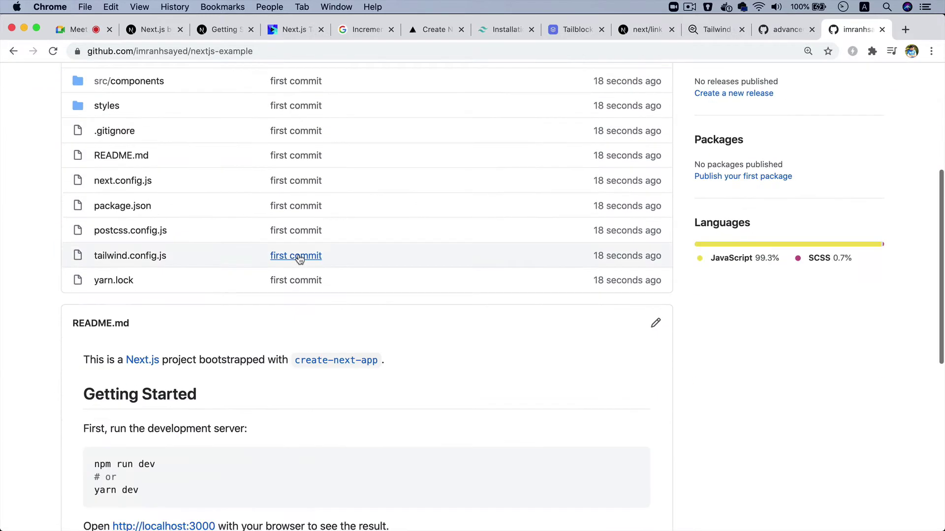
scroll(299, 257, "down", 5)
scroll(298, 257, "down", 5)
scroll(299, 256, "up", 15)
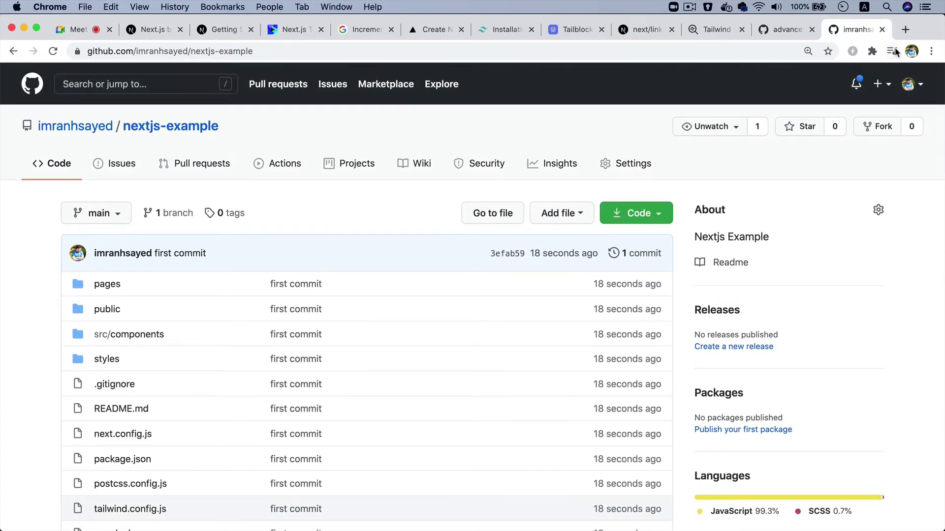
Go to vercel.com in a new tab and start a New Project from the personal GitHub account
left_click(905, 30)
type("ver")
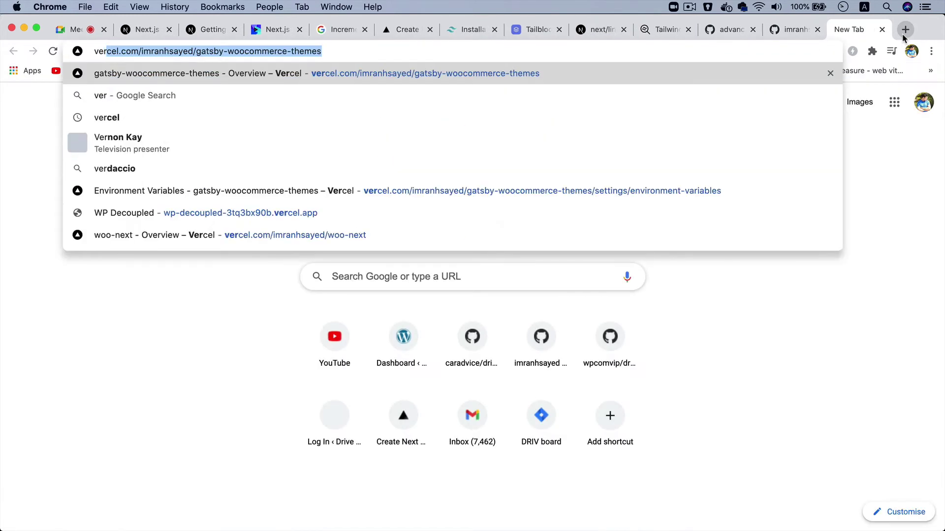
type("cel.com/")
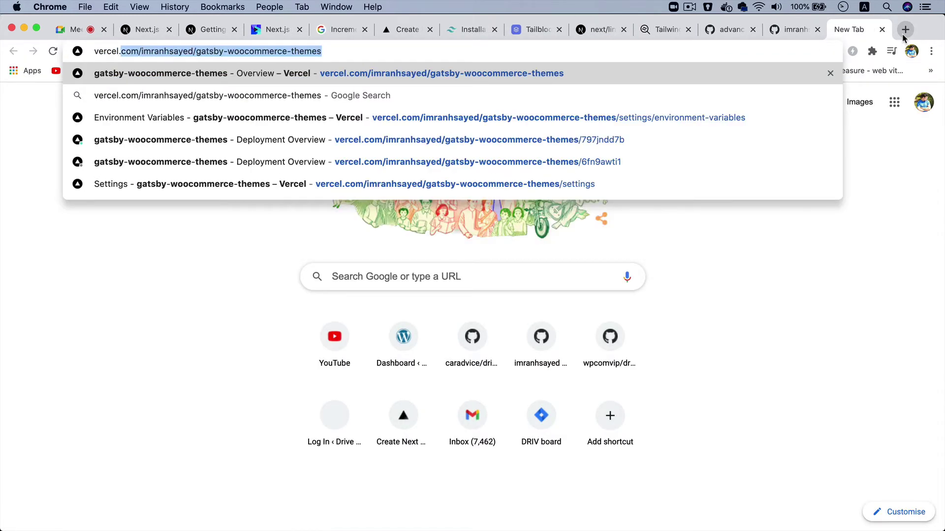
key("Delete")
key("Return")
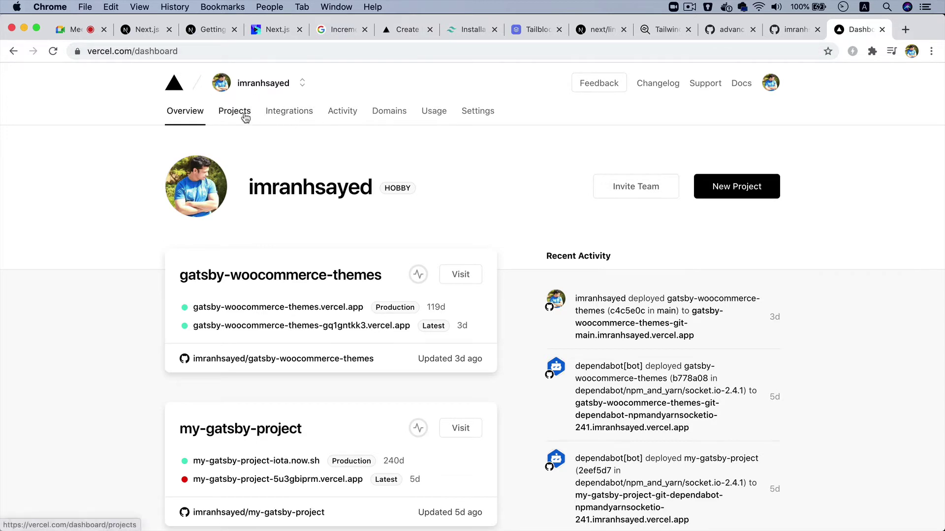
left_click(736, 186)
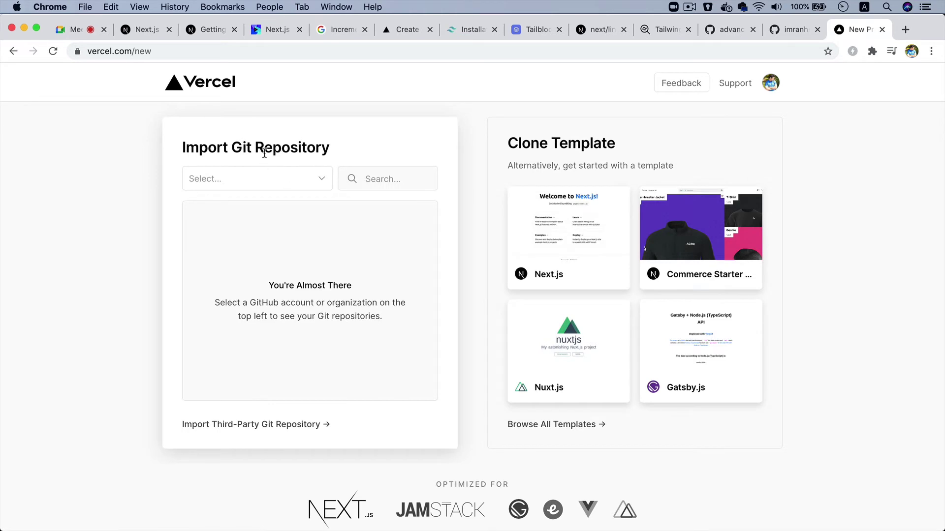
left_click(282, 177)
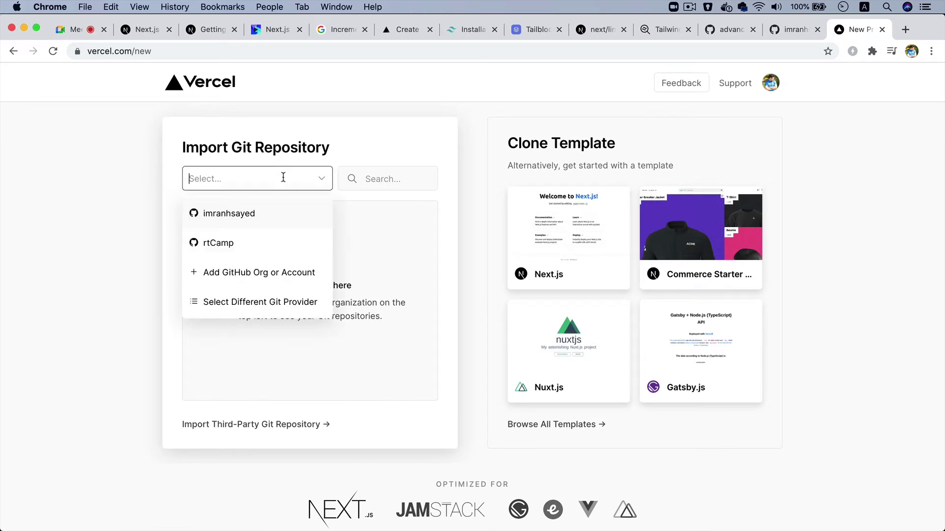
left_click(285, 214)
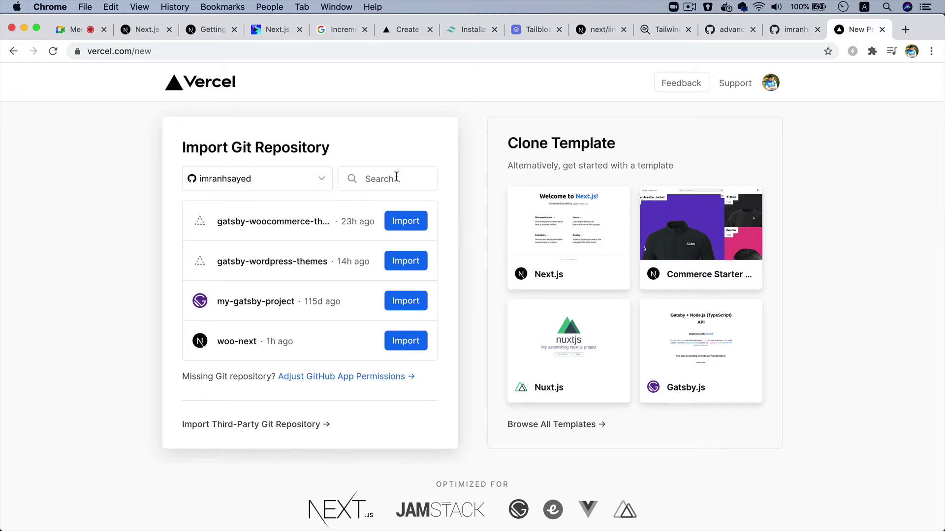
Search Vercel's import list for nextjs-example, copied from the GitHub tab
left_click(798, 29)
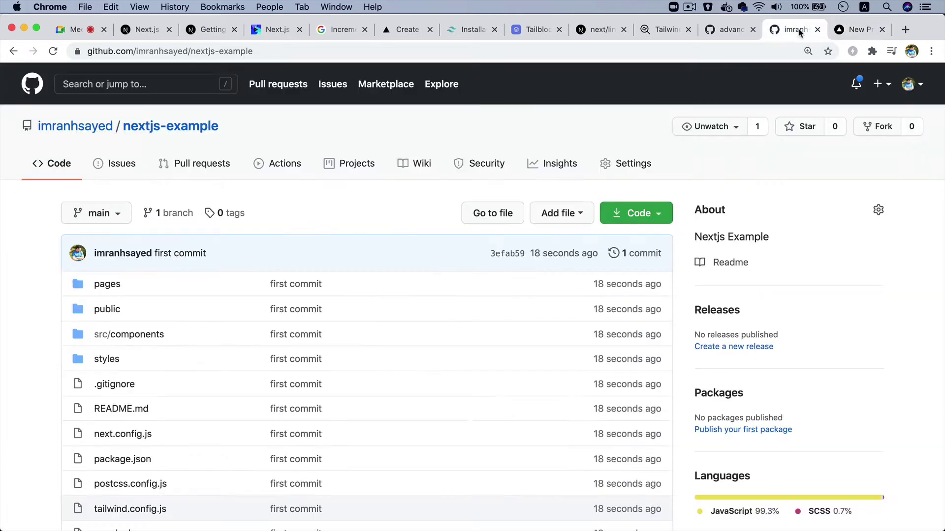
left_click_drag(219, 125, 123, 126)
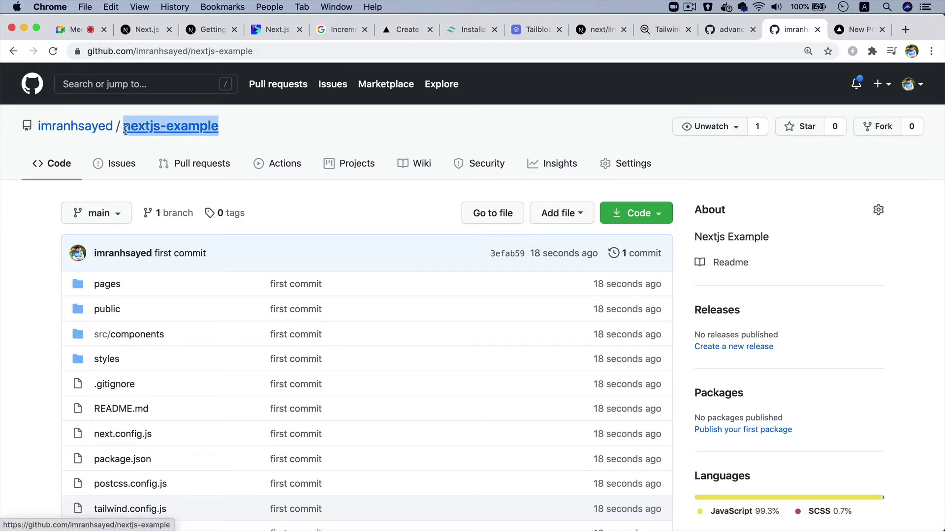
key("super+c")
left_click(856, 28)
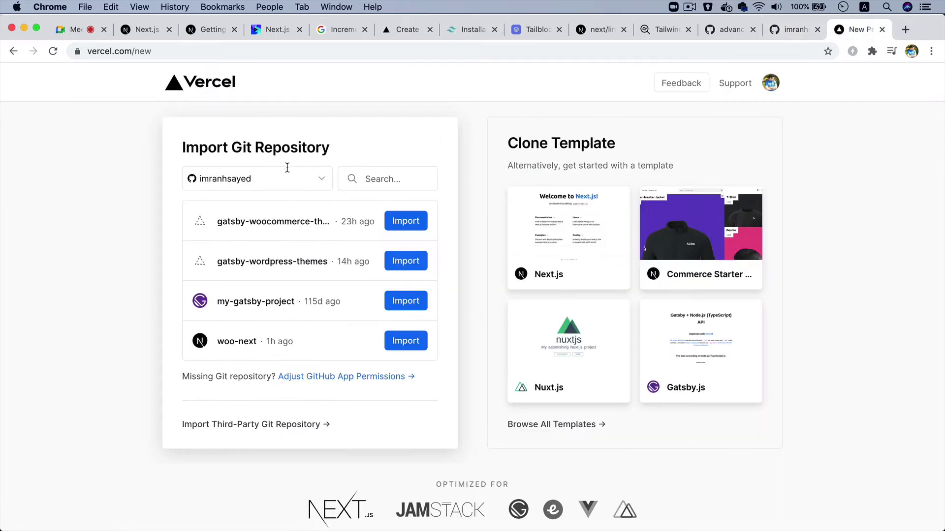
left_click(399, 178)
key("super+v")
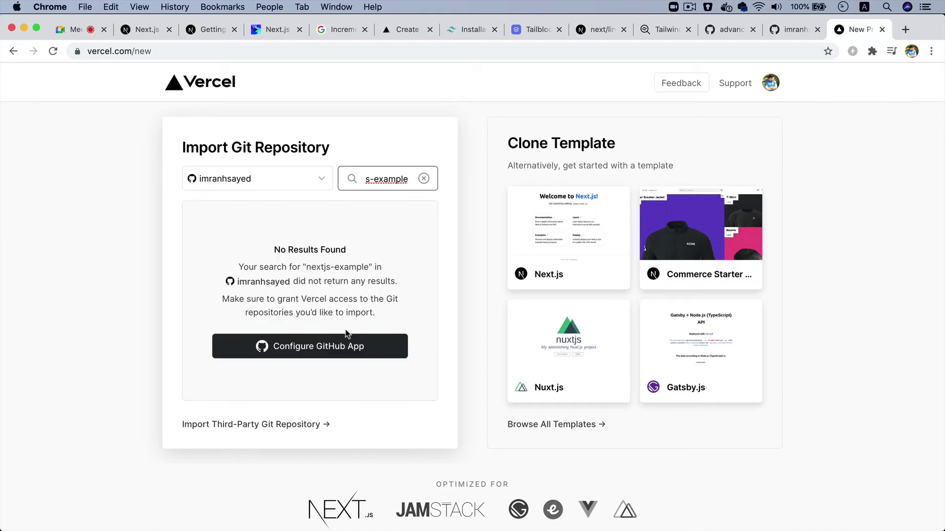
Configure the Vercel GitHub app, confirm the password and select imranhsayed/nextjs-example for access
left_click(315, 357)
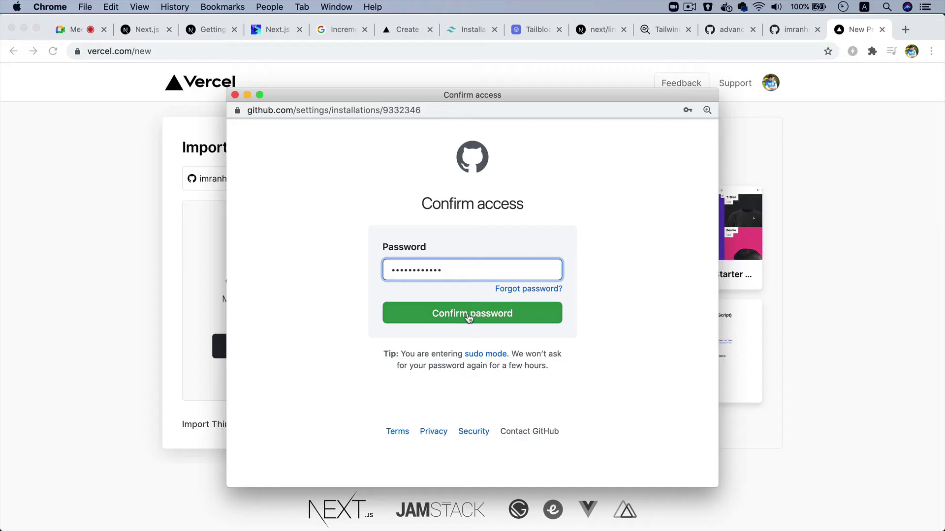
left_click(469, 317)
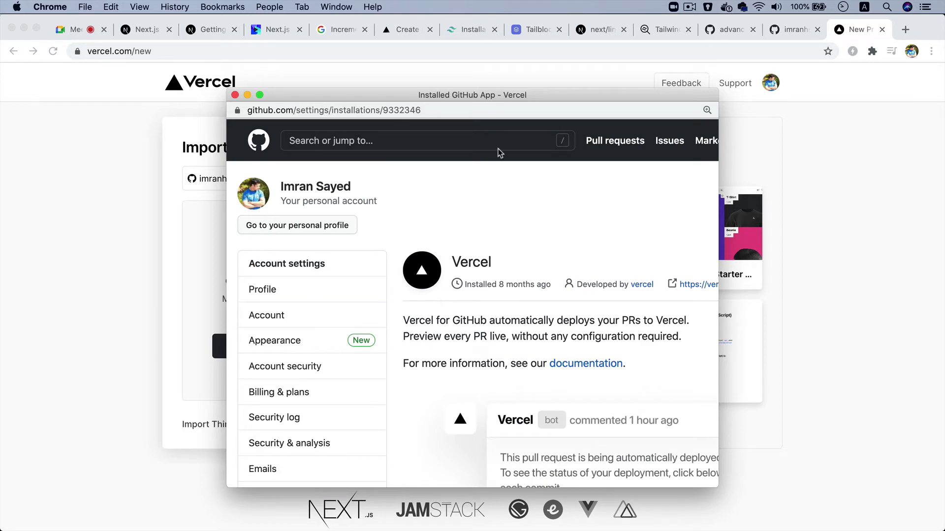
scroll(464, 333, "down", 5)
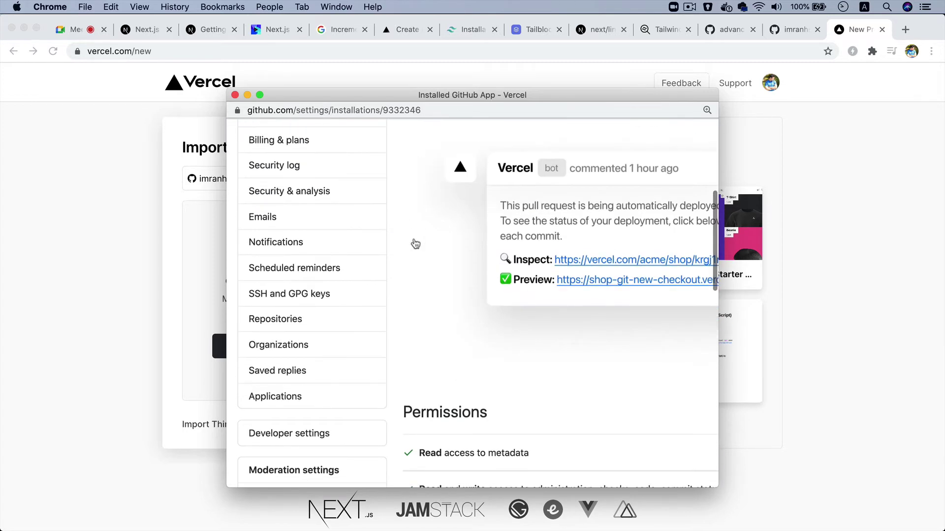
scroll(443, 251, "down", 5)
scroll(435, 275, "down", 8)
scroll(436, 274, "down", 3)
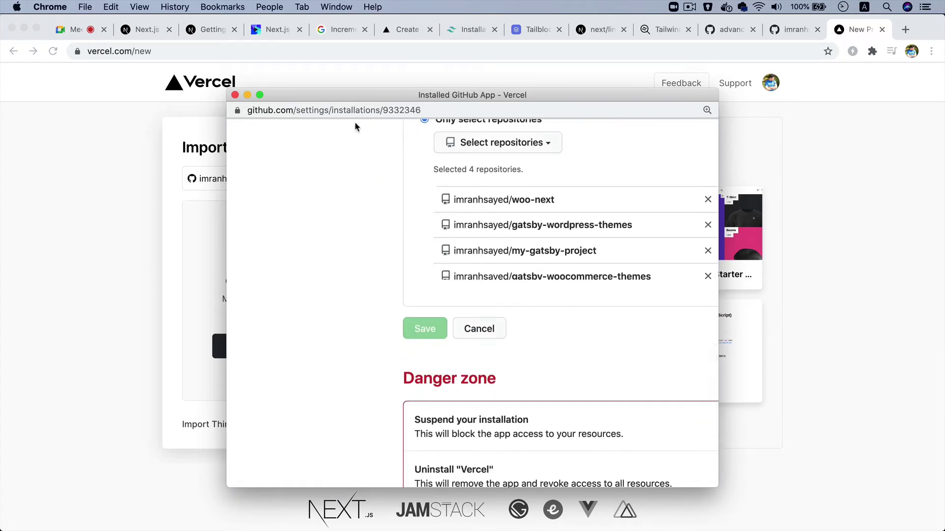
scroll(567, 214, "up", 5)
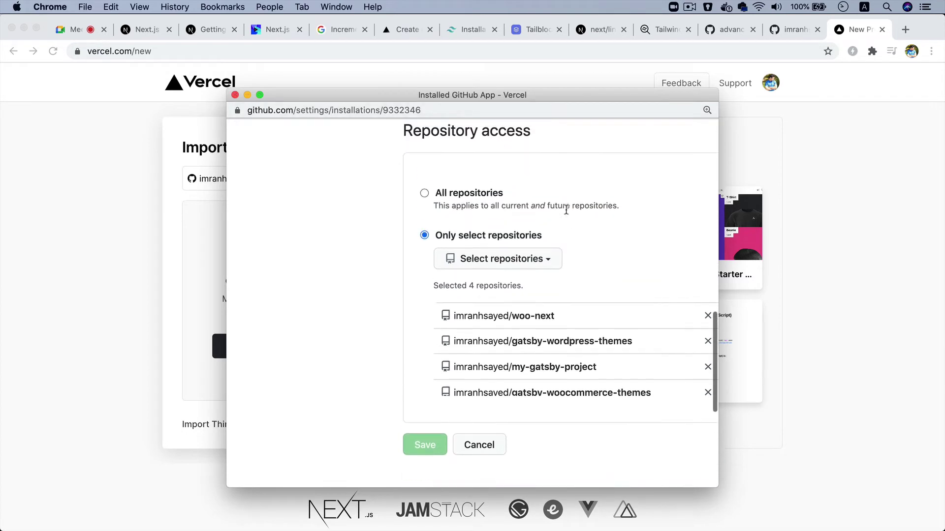
left_click(498, 258)
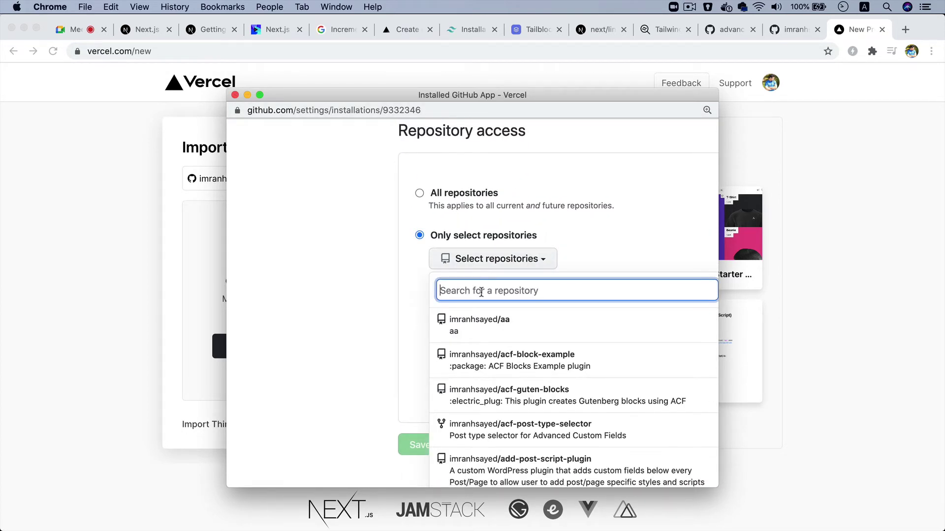
type("nex")
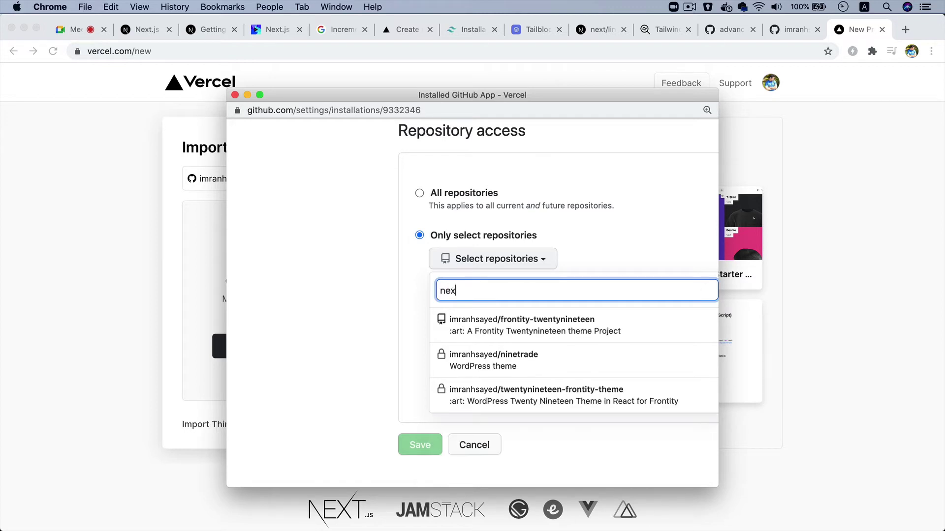
type("tjs")
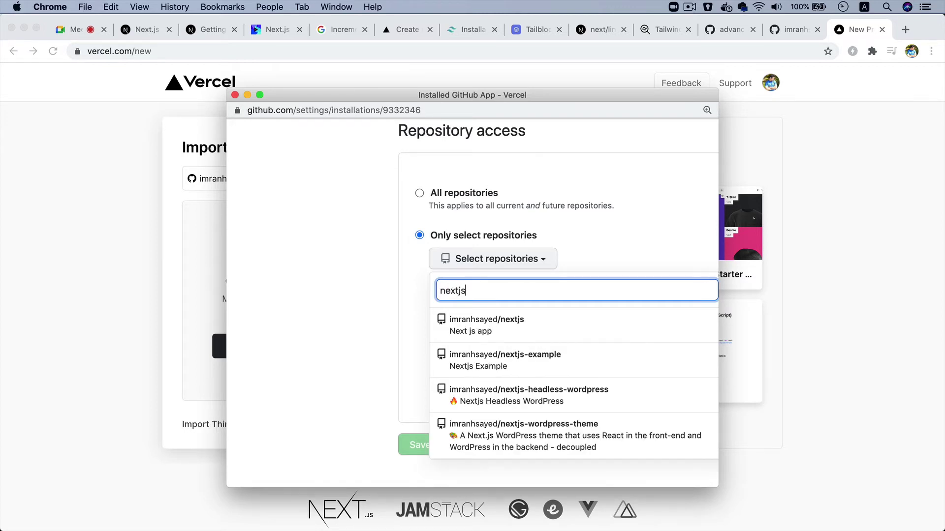
left_click(505, 359)
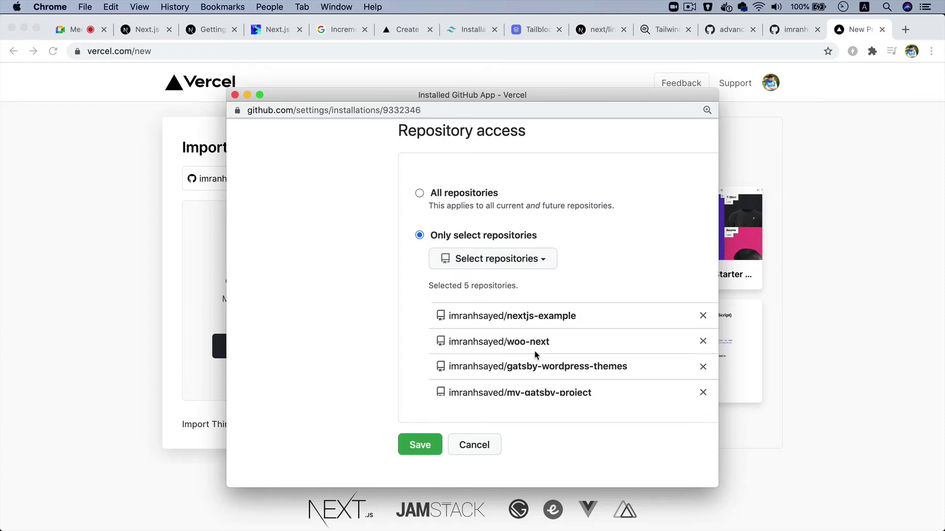
scroll(535, 355, "down", 1)
scroll(536, 355, "up", 1)
Save the repository access, then find and import nextjs-example in Vercel
left_click(415, 446)
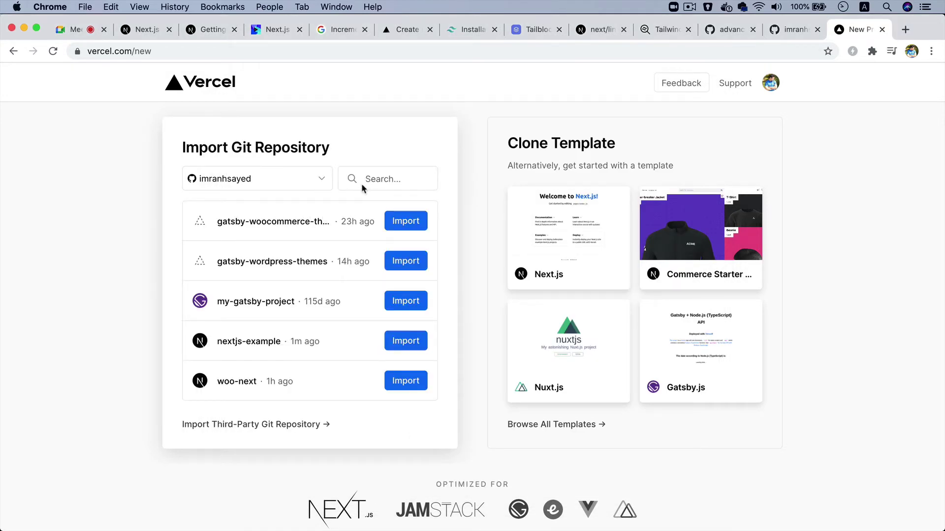
left_click(372, 180)
type("next")
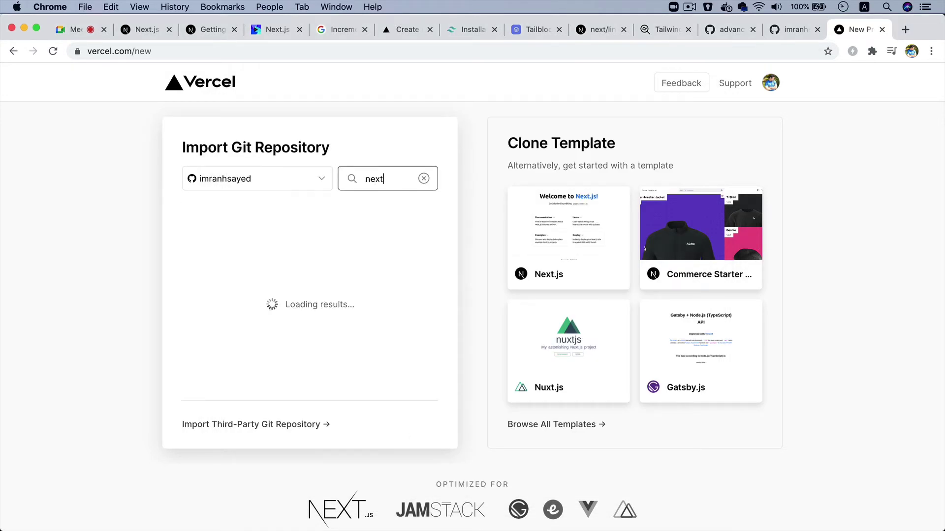
type("js-example")
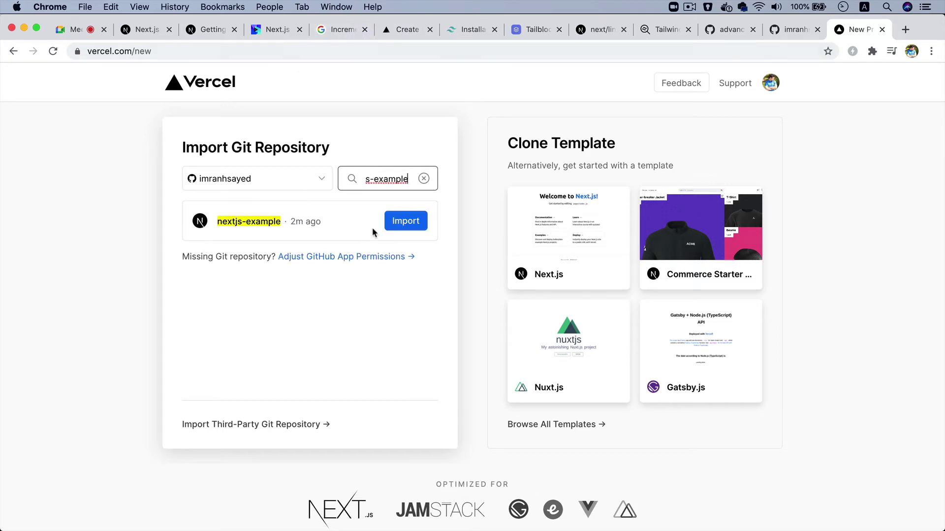
left_click(405, 221)
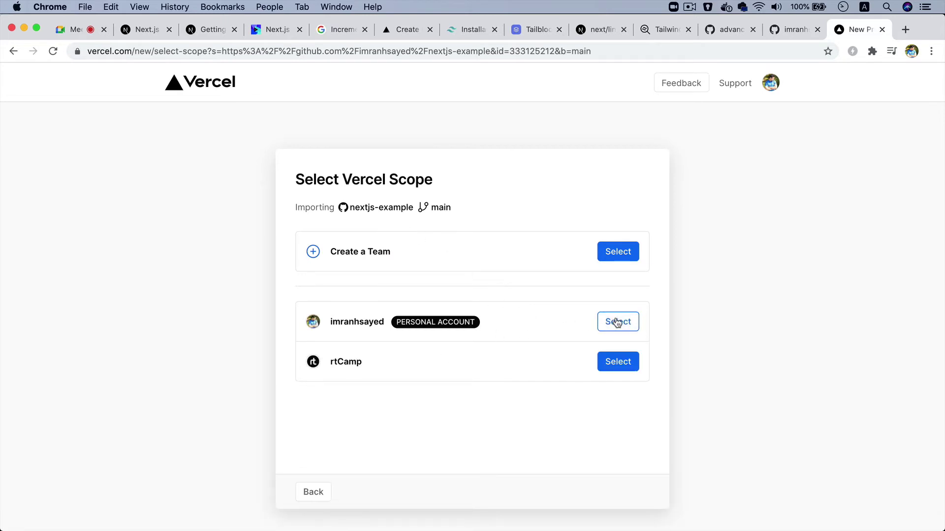
Select the personal account, keep the project name and expand Build and Output Settings
left_click(617, 323)
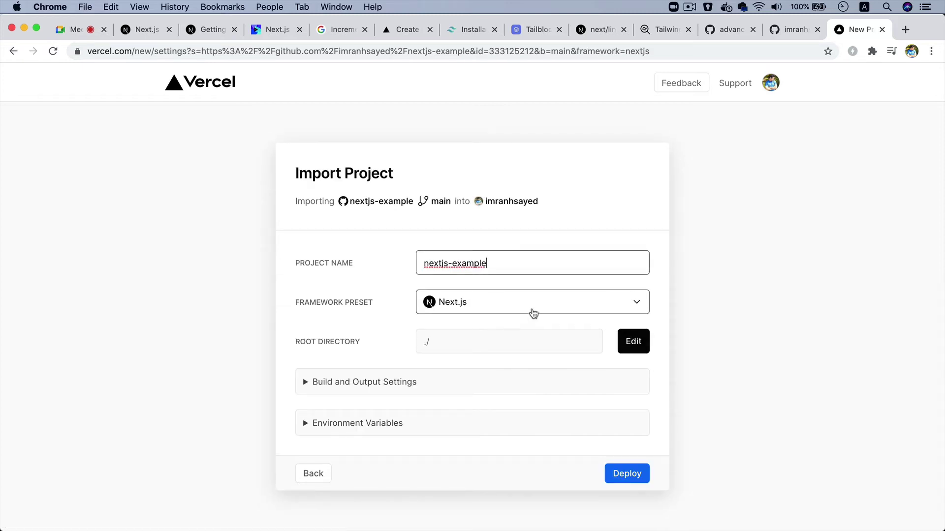
left_click(481, 344)
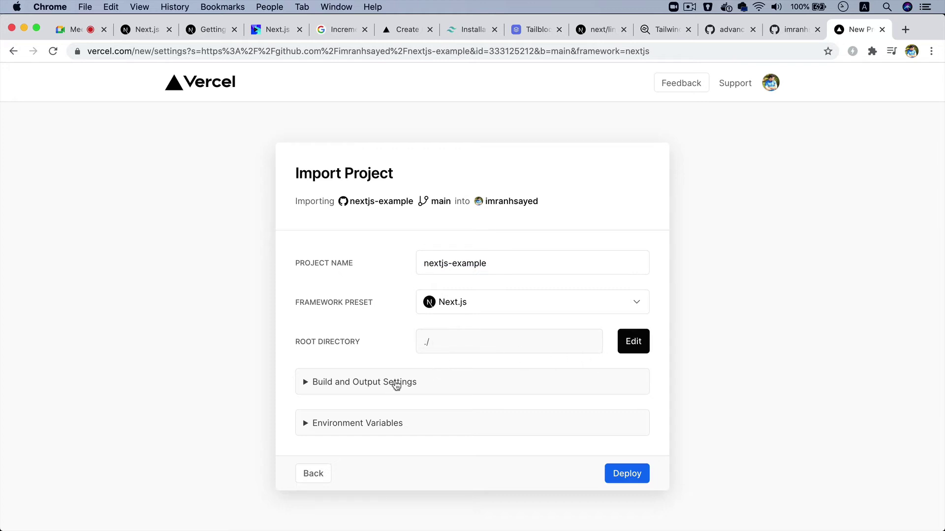
left_click(397, 383)
scroll(396, 384, "down", 3)
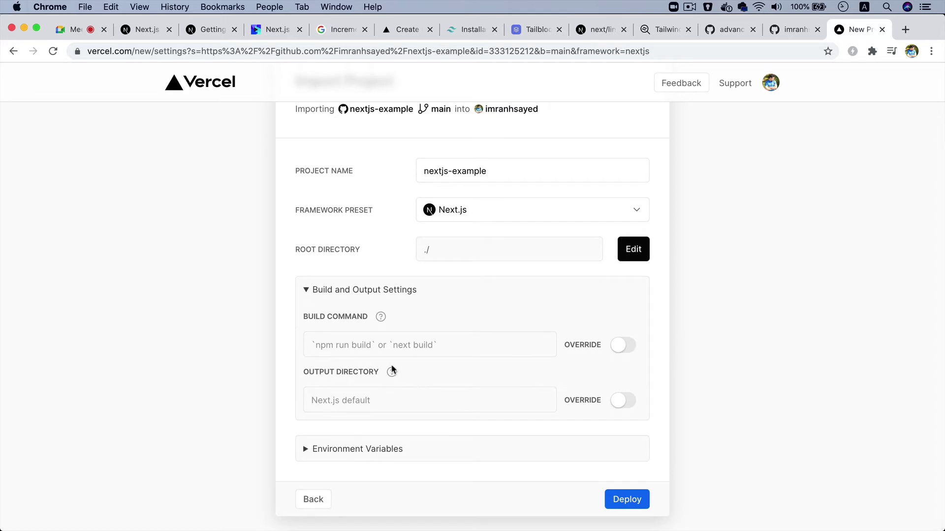
mouse_move(472, 528)
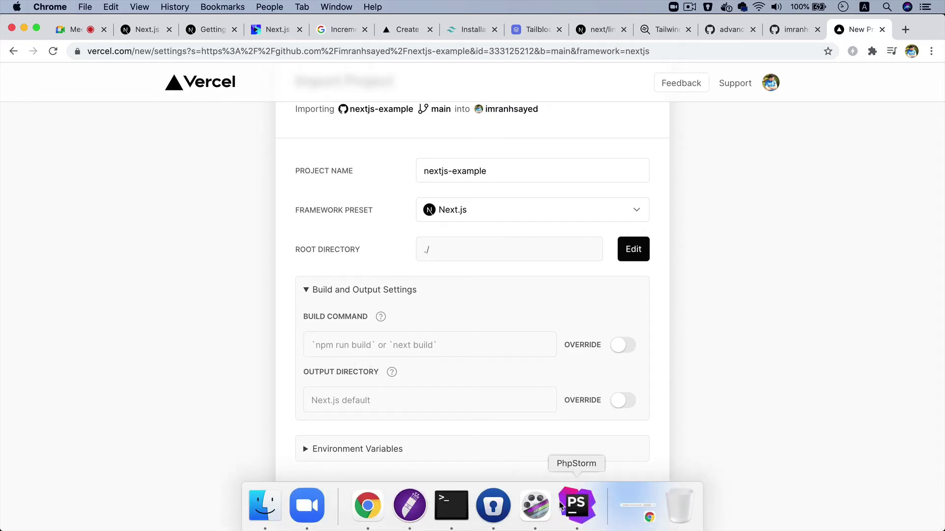
left_click(577, 505)
scroll(108, 326, "down", 1)
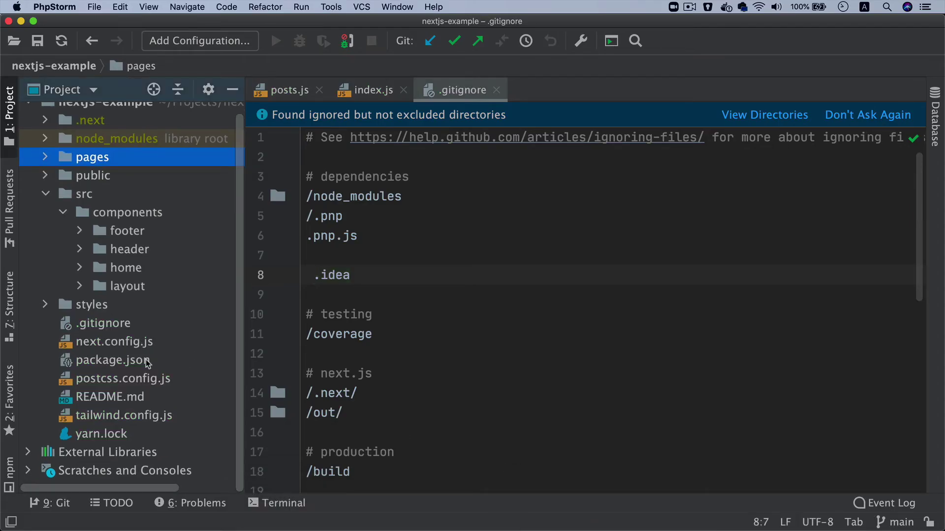
double_click(118, 360)
scroll(399, 222, "up", 5)
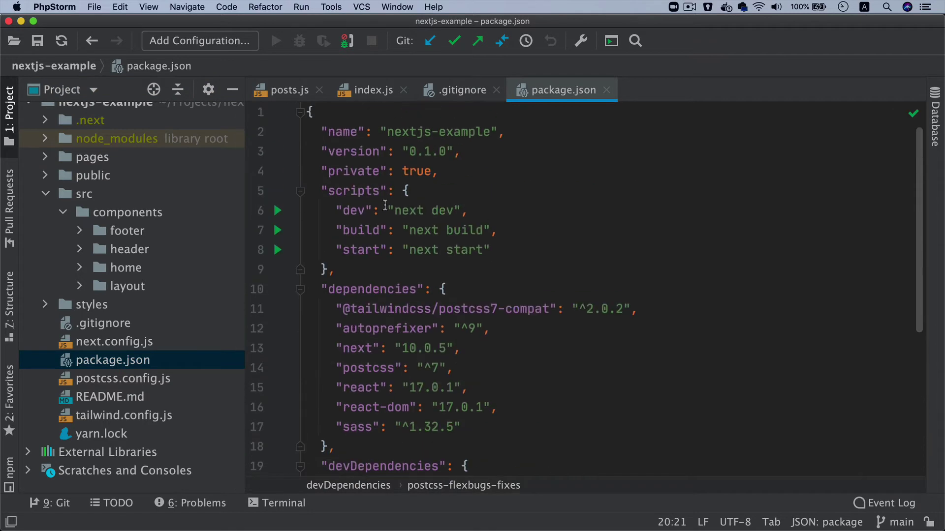
double_click(357, 211)
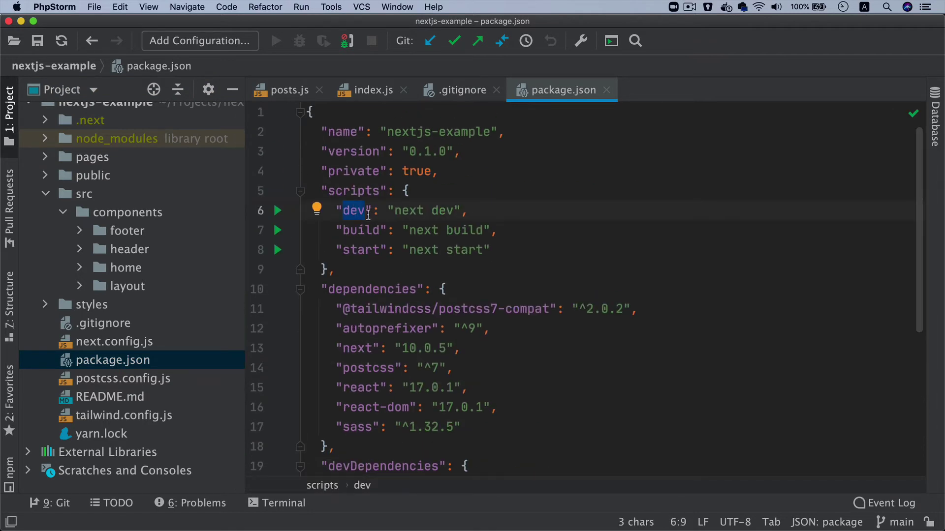
left_click(361, 230)
double_click(362, 230)
key("super+Tab")
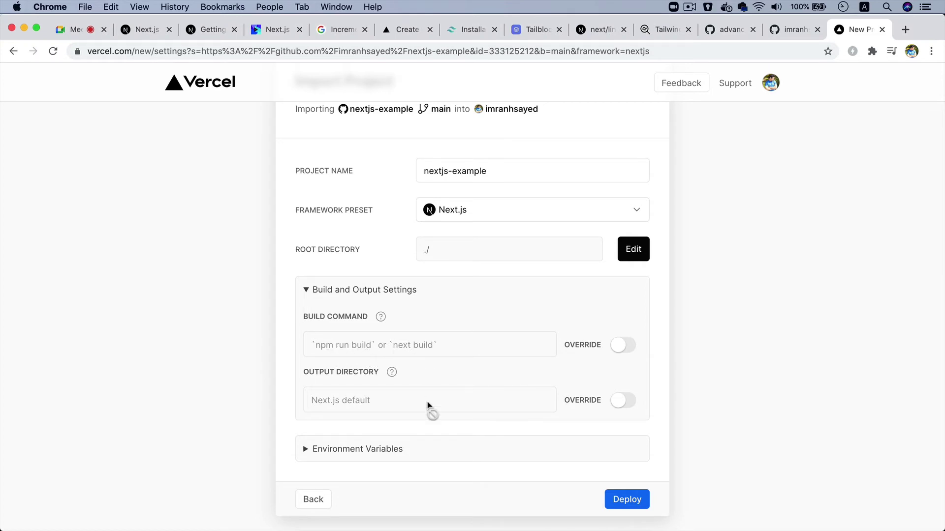
scroll(429, 411, "down", 1)
scroll(428, 411, "up", 1)
Expand the Environment Variables section, leaving it empty before deploying nextjs-example
left_click(407, 449)
scroll(407, 449, "down", 3)
scroll(551, 278, "up", 1)
scroll(644, 455, "up", 5)
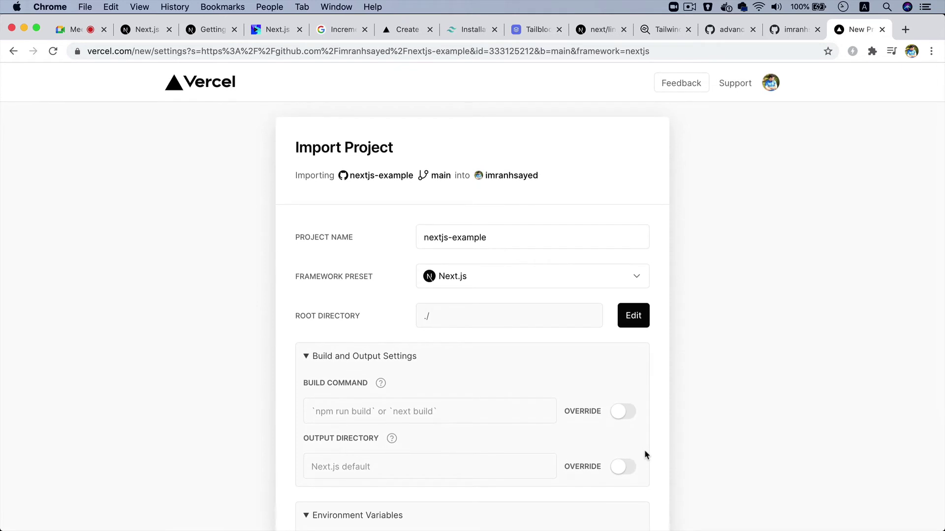
scroll(644, 455, "down", 5)
Deploy nextjs-example, glancing at package.json in PhpStorm while the build runs
left_click(628, 499)
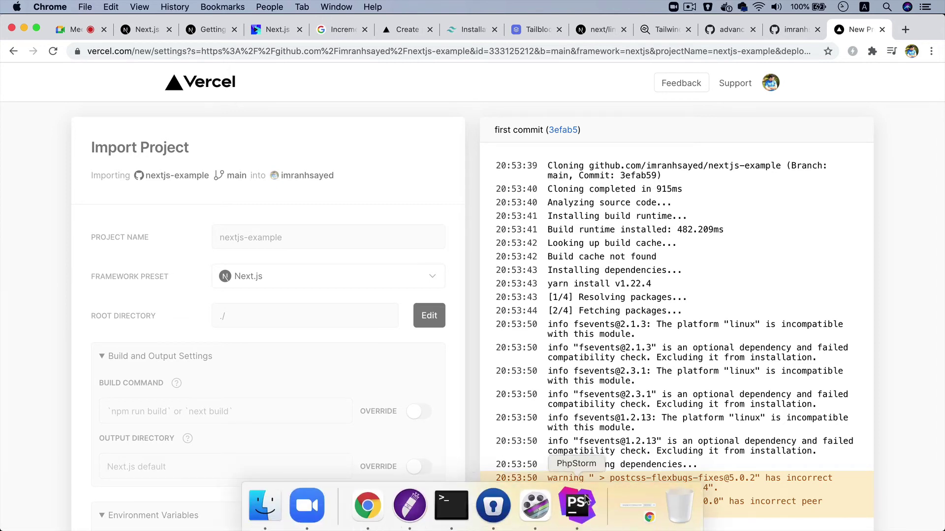
left_click(576, 510)
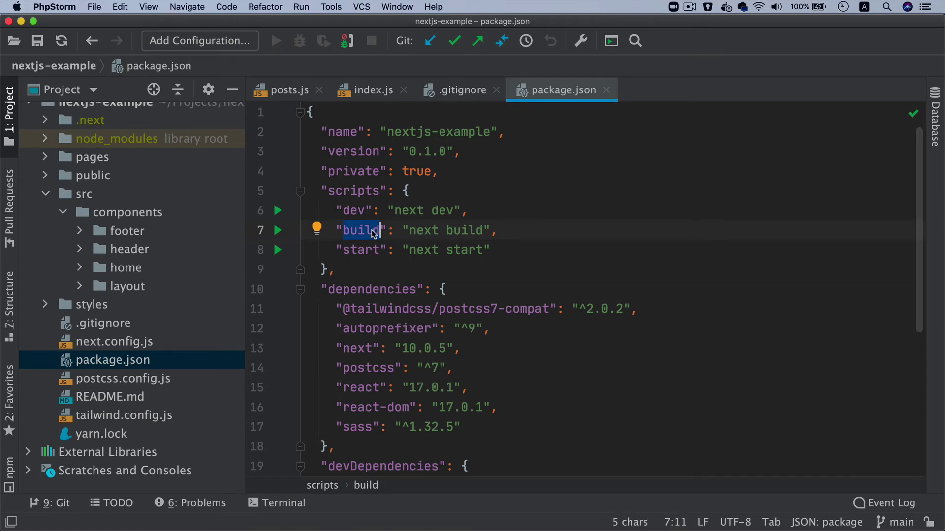
key("super+Tab")
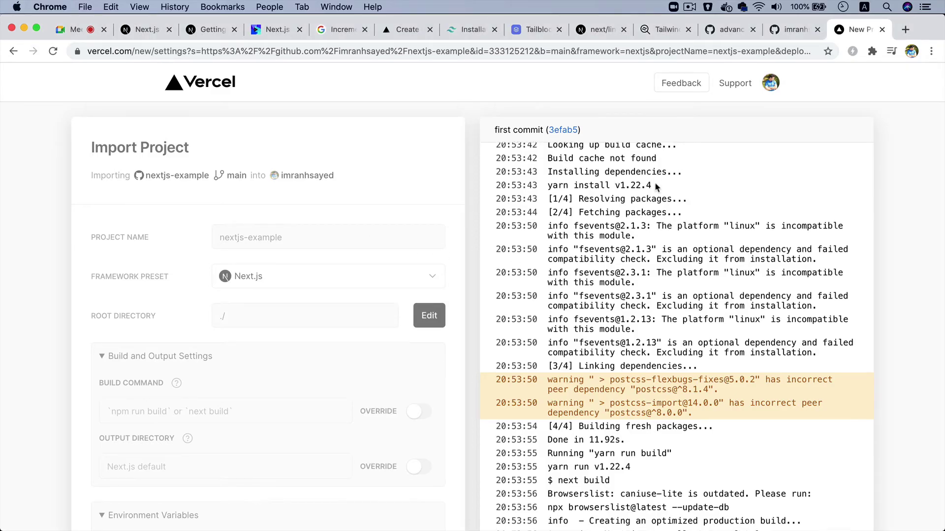
scroll(654, 175, "up", 3)
scroll(652, 175, "up", 2)
scroll(655, 185, "down", 5)
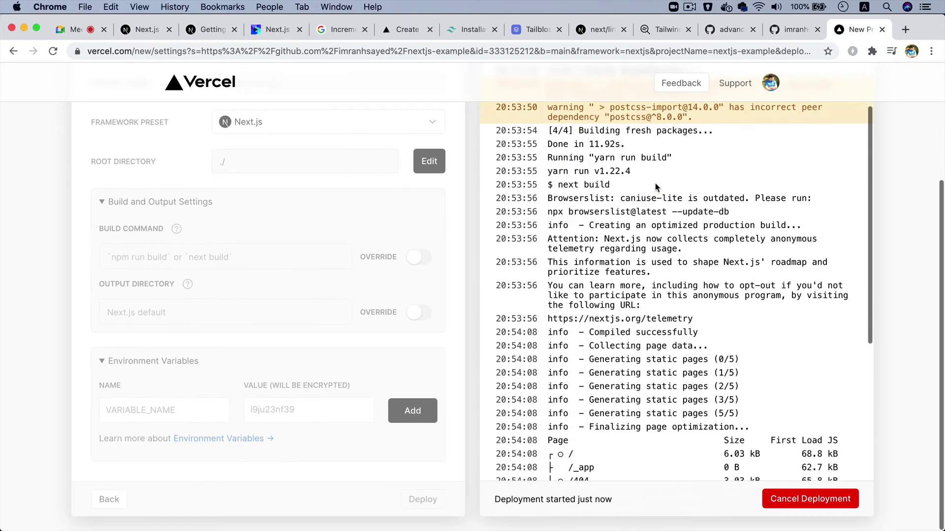
scroll(655, 185, "down", 4)
scroll(655, 184, "down", 4)
scroll(655, 185, "down", 3)
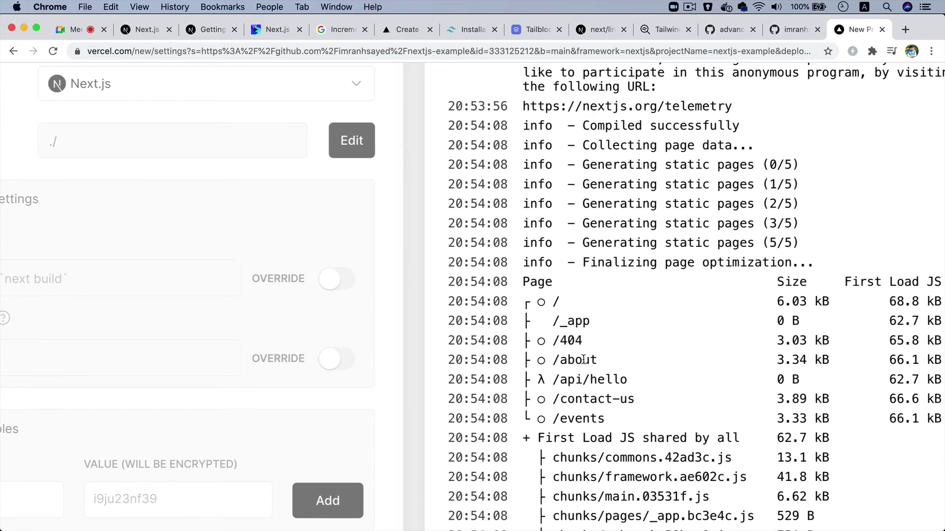
Highlight the /about and /contact-us routes in the finished build output
double_click(574, 360)
double_click(591, 398)
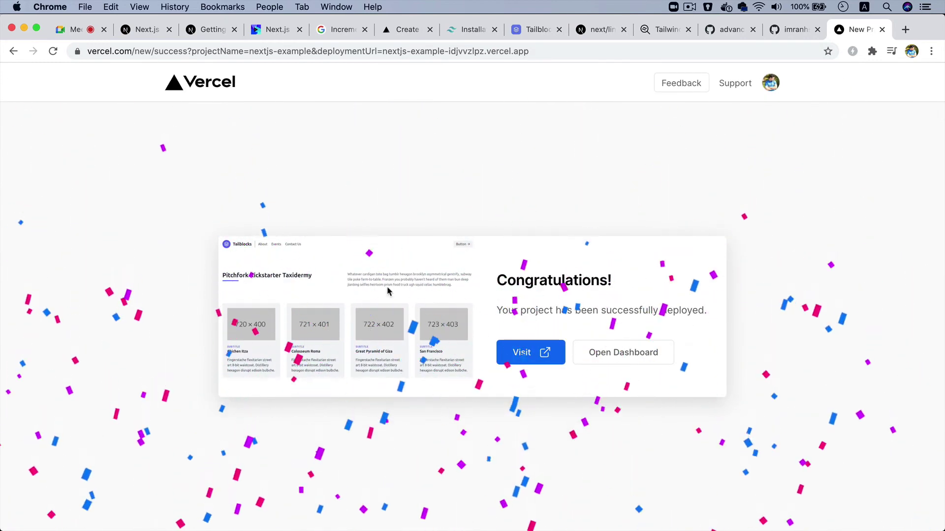
Visit the deployed Tailblocks site and browse its About, Events, Contact Us and home pages
left_click(521, 352)
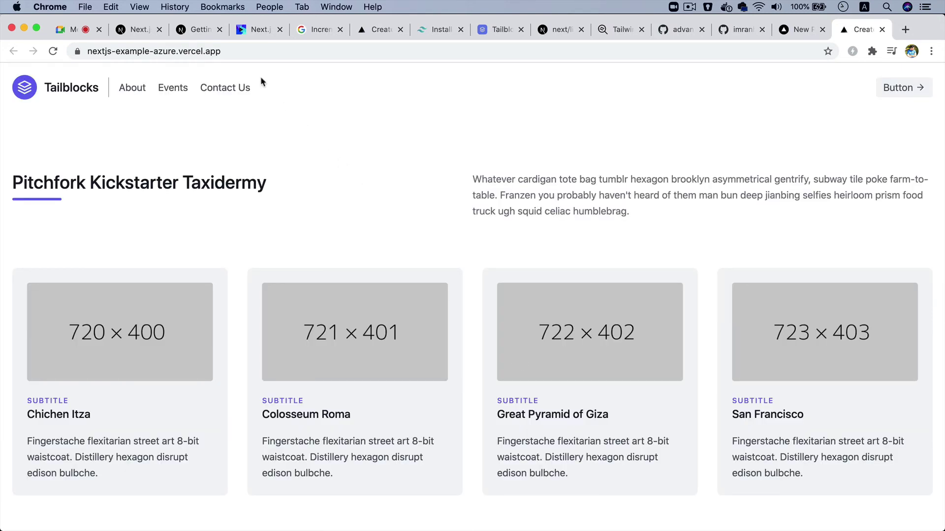
left_click(232, 51)
scroll(369, 281, "down", 5)
scroll(369, 281, "up", 5)
left_click(132, 87)
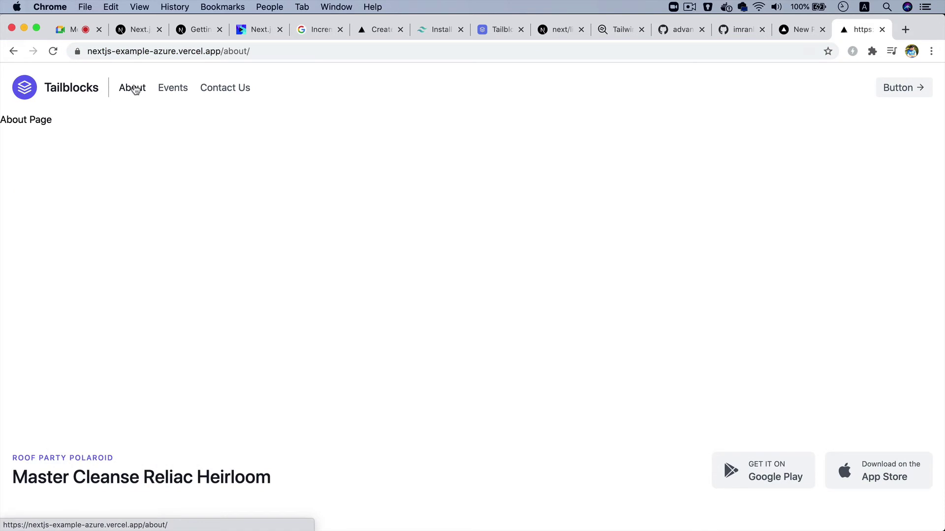
left_click(172, 87)
left_click(214, 90)
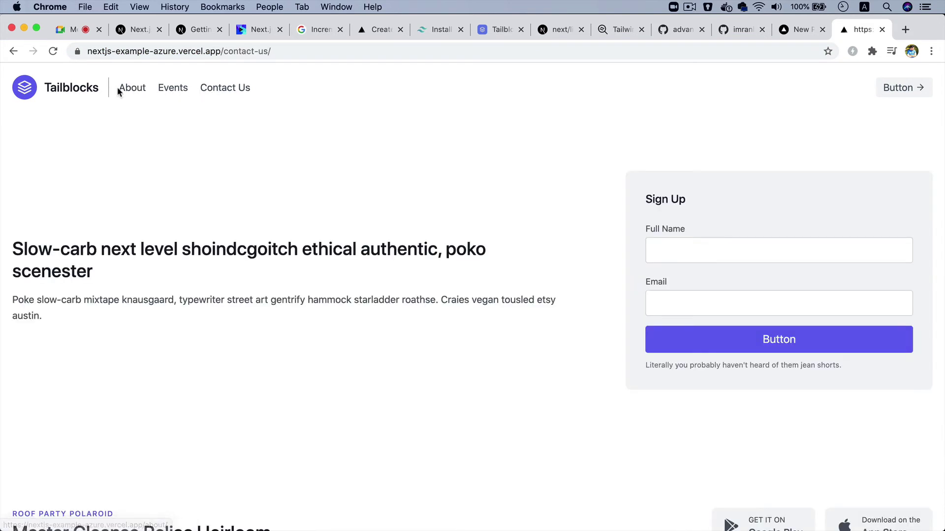
left_click(74, 87)
Click through About, Events and Contact Us again, then return to the Vercel Congratulations tab
left_click(132, 88)
left_click(174, 88)
left_click(225, 87)
left_click(173, 87)
left_click(132, 88)
left_click(133, 51)
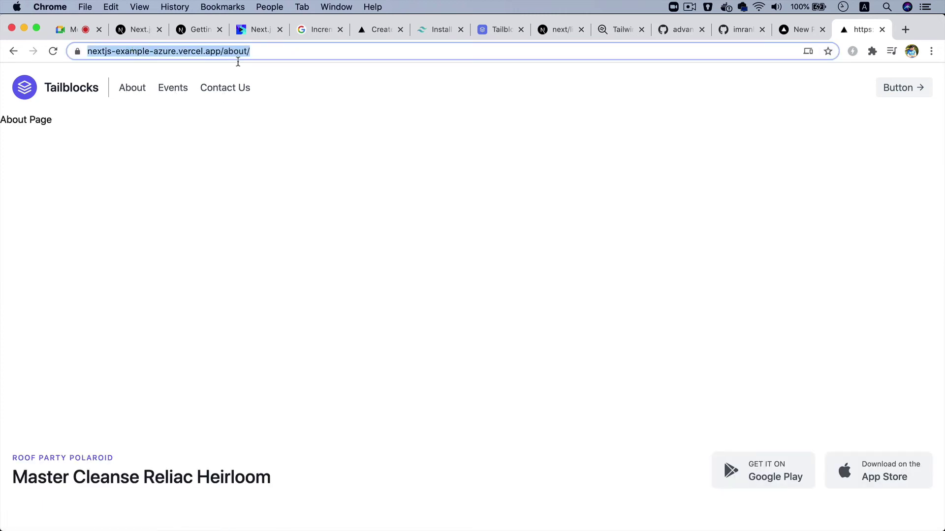
left_click(797, 30)
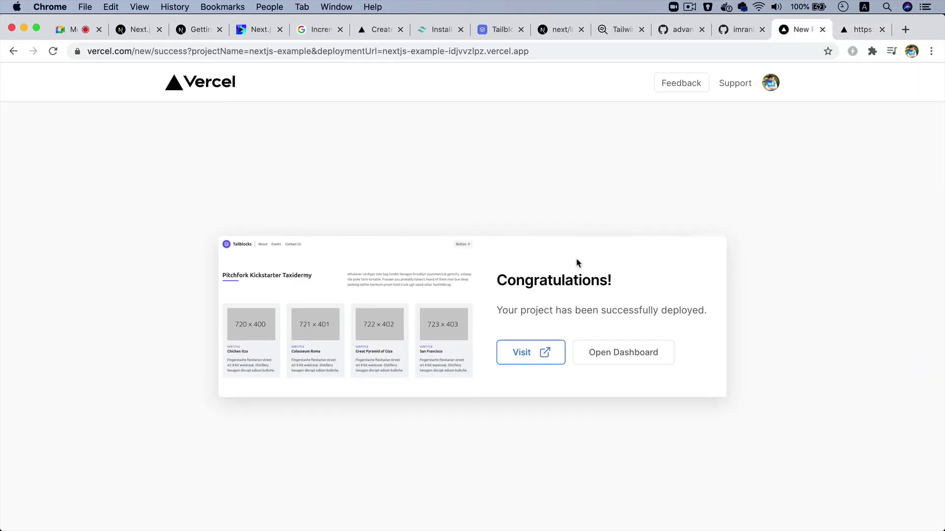
Go to the project's Settings > Domains and start editing the nextjs-example-azure.vercel.app domain
left_click(603, 355)
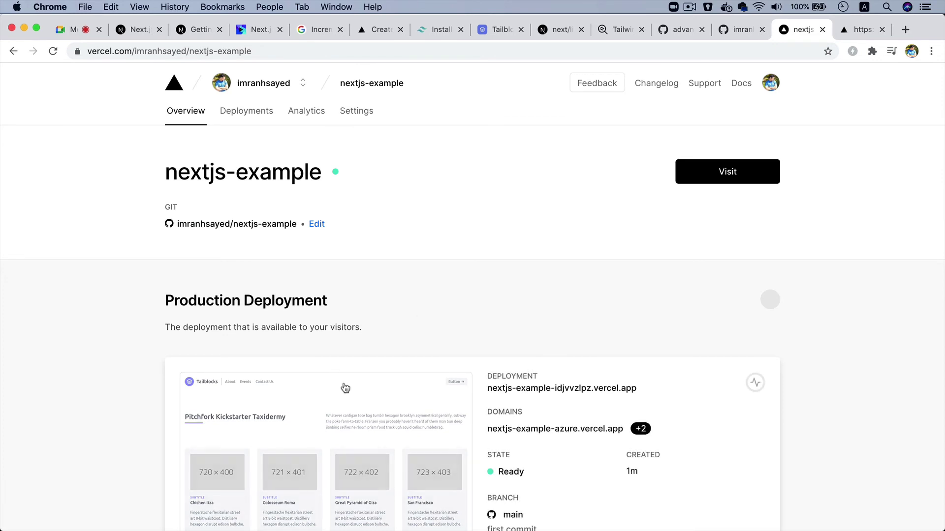
left_click(317, 223)
scroll(429, 346, "down", 3)
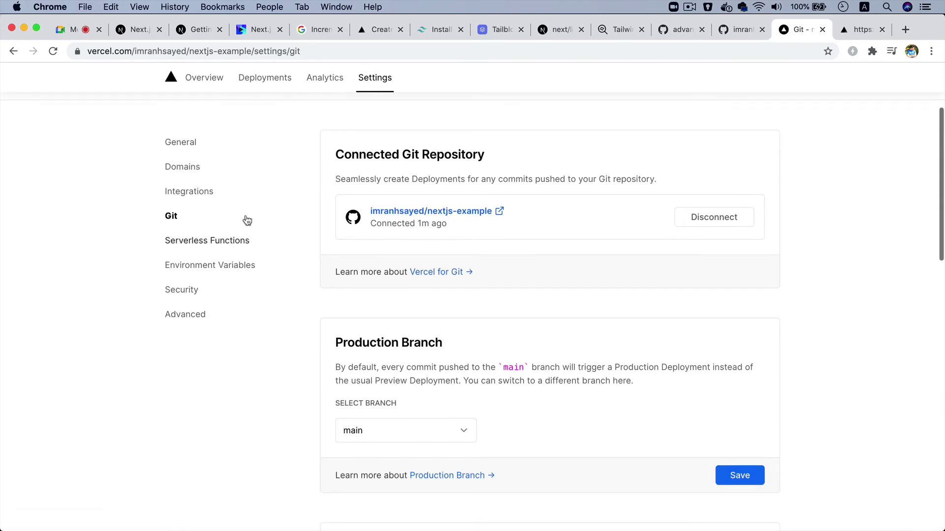
left_click(182, 166)
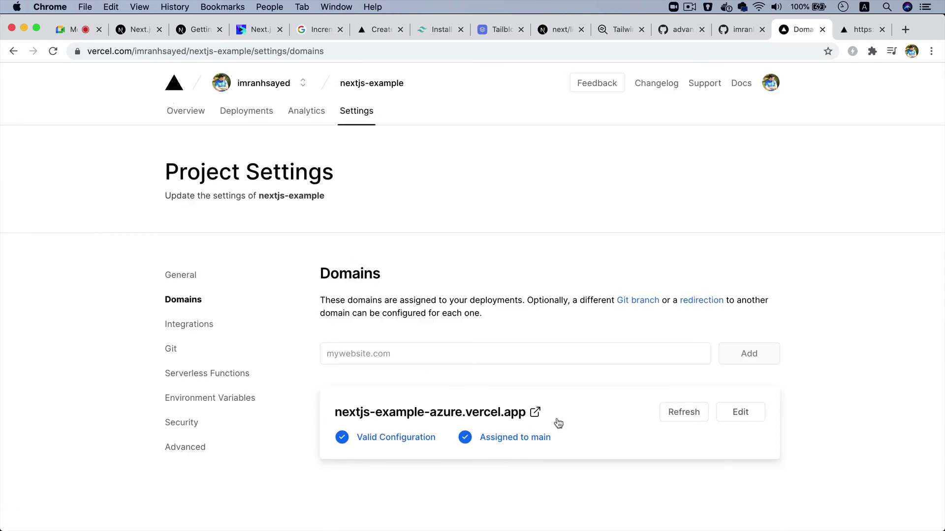
left_click(740, 412)
scroll(502, 369, "down", 4)
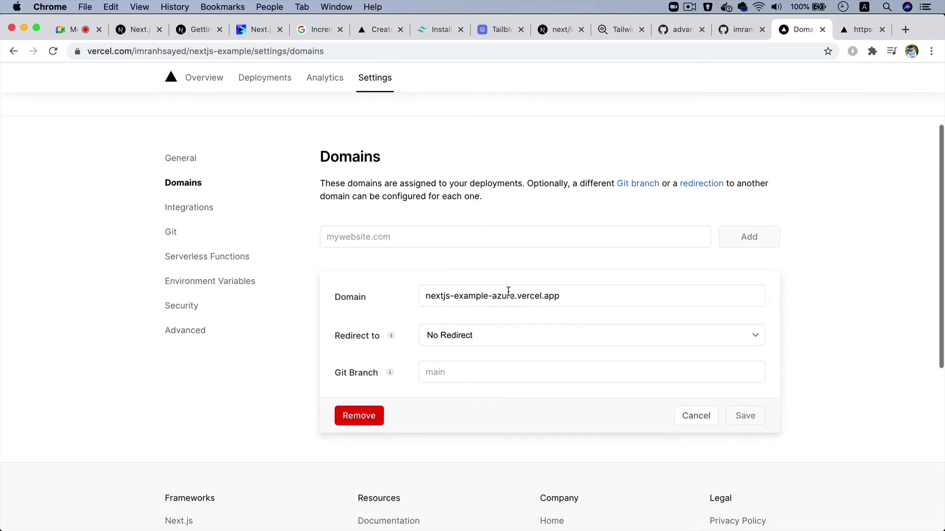
Delete the '-azure.vercel.app' suffix from the domain and try saving it, producing errors
triple_click(556, 296)
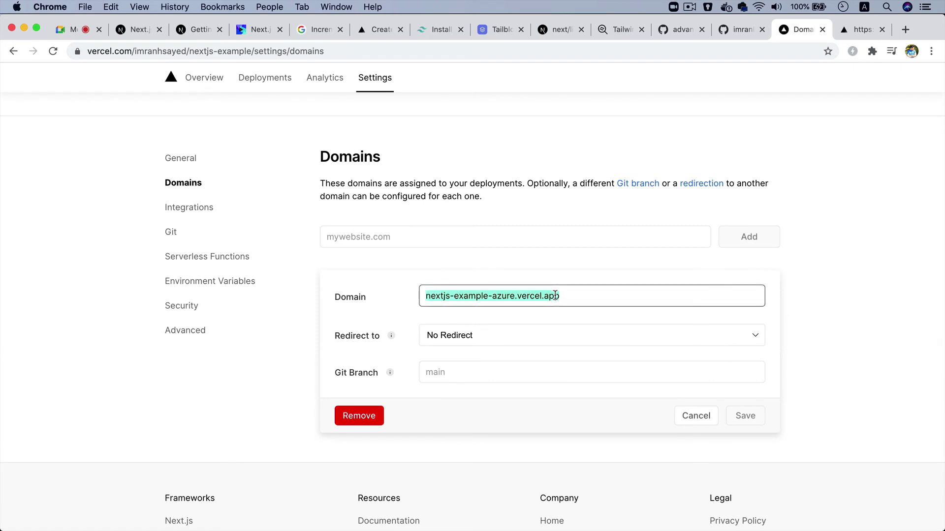
left_click(559, 295)
key("shift+alt+Left")
key("shift+alt+Left")
key("shift+alt+Left")
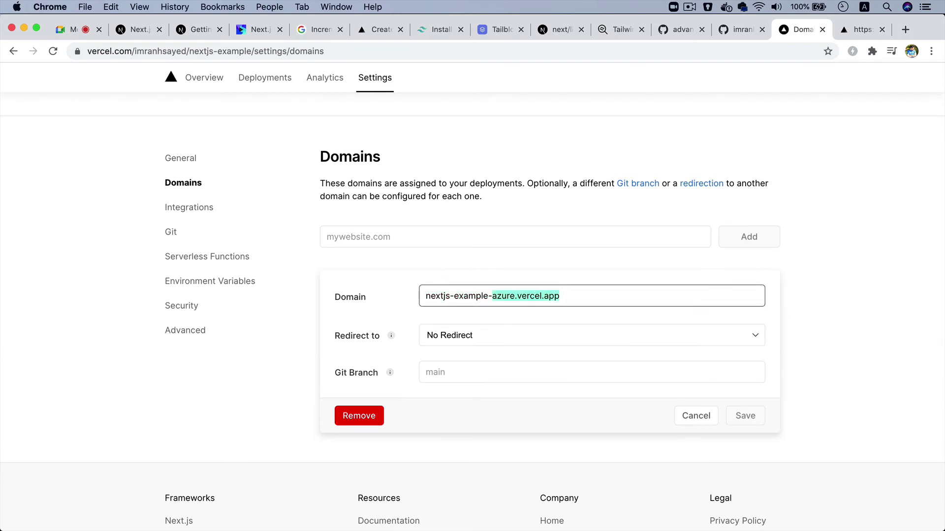
key("BackSpace")
key("BackSpace")
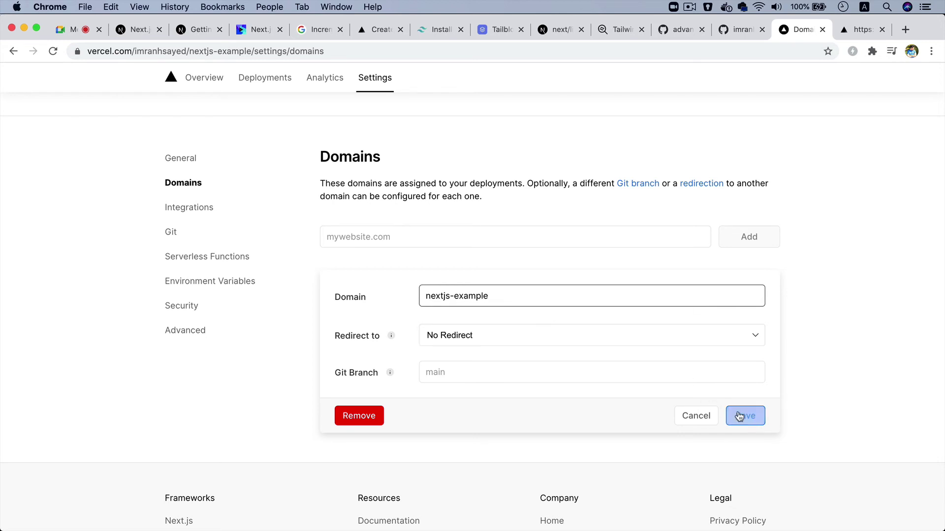
left_click(745, 416)
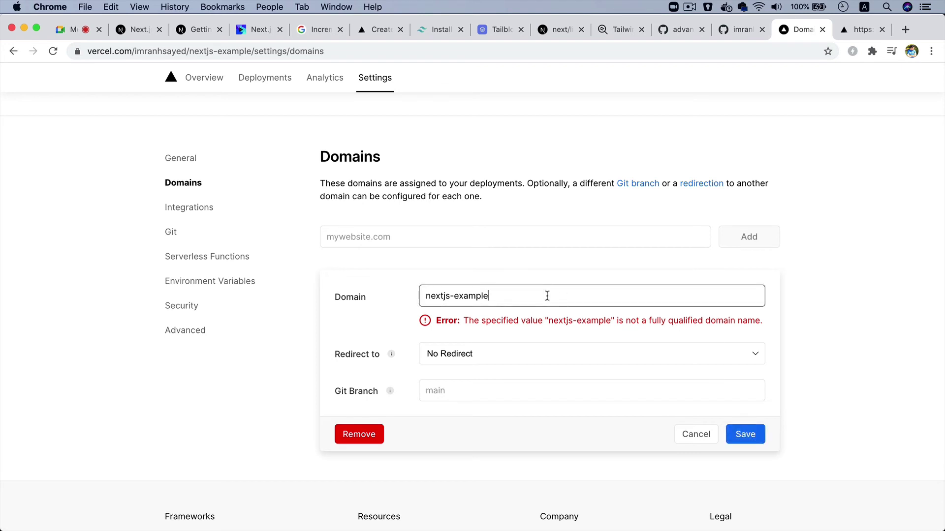
Undo back to the original azure domain and return to the Settings > Git page
key("super+z")
left_click(517, 295)
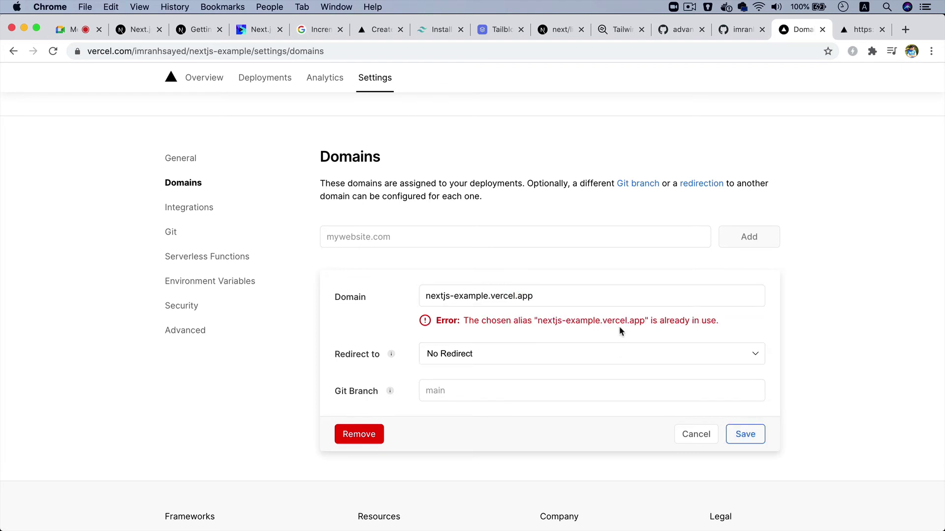
left_click(489, 296)
left_click_drag(488, 297, 426, 296)
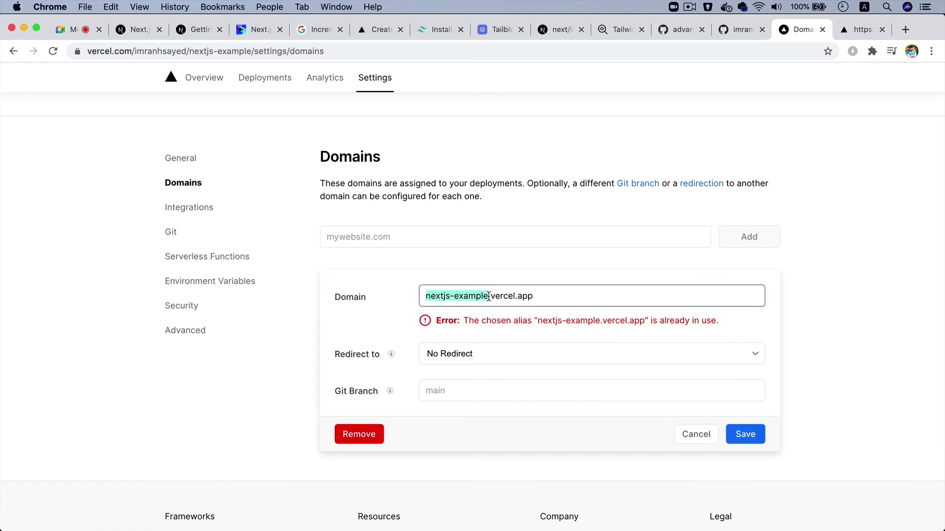
key("super+z")
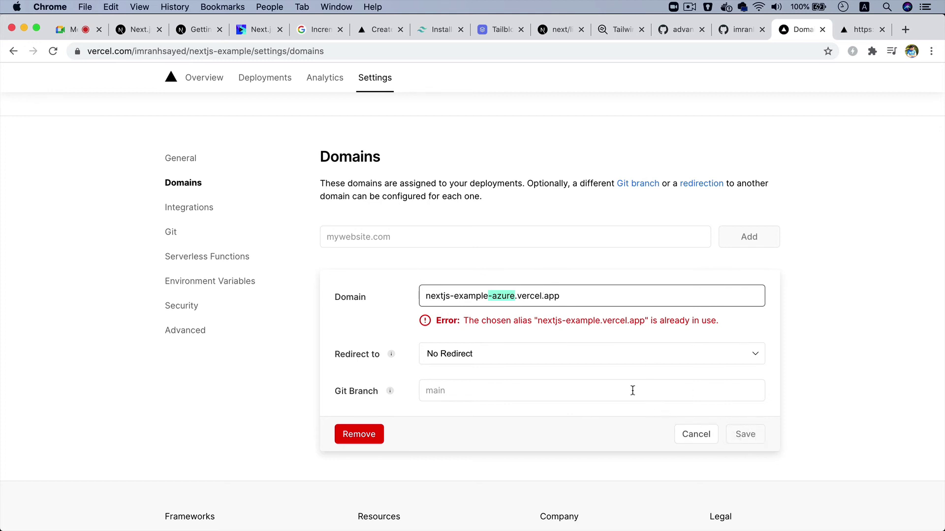
left_click(14, 51)
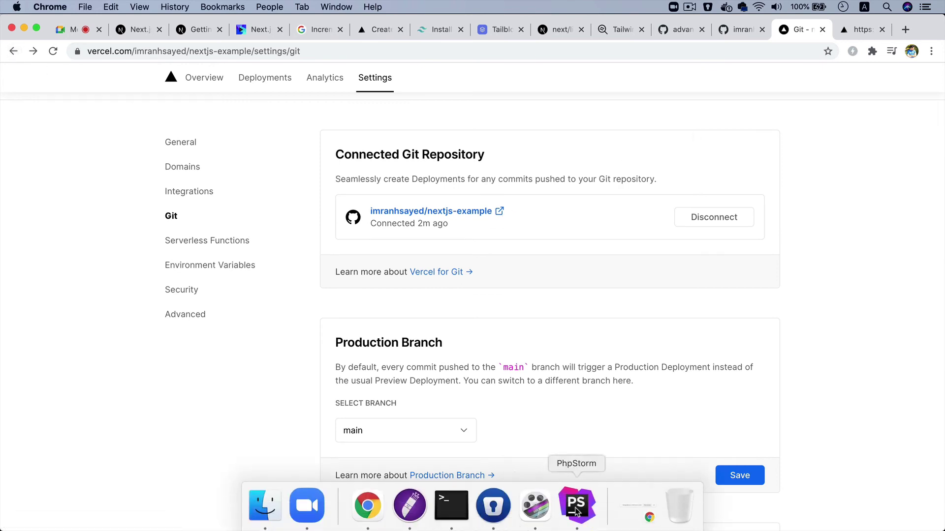
In PhpStorm close all open files and expand pages > api in the Project tree
left_click(576, 508)
left_click(469, 211)
key("super+w")
key("super+w")
key("super+w")
key("super+w")
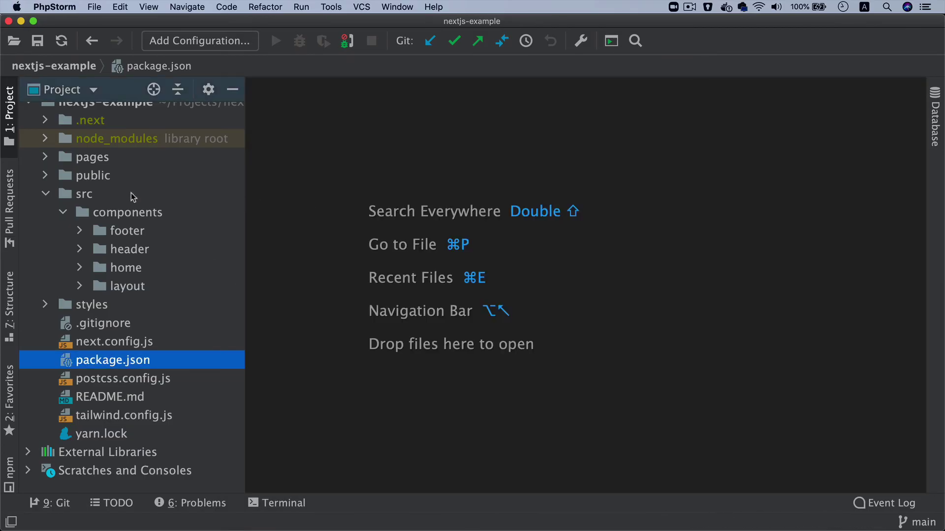
double_click(132, 194)
double_click(93, 168)
double_click(101, 187)
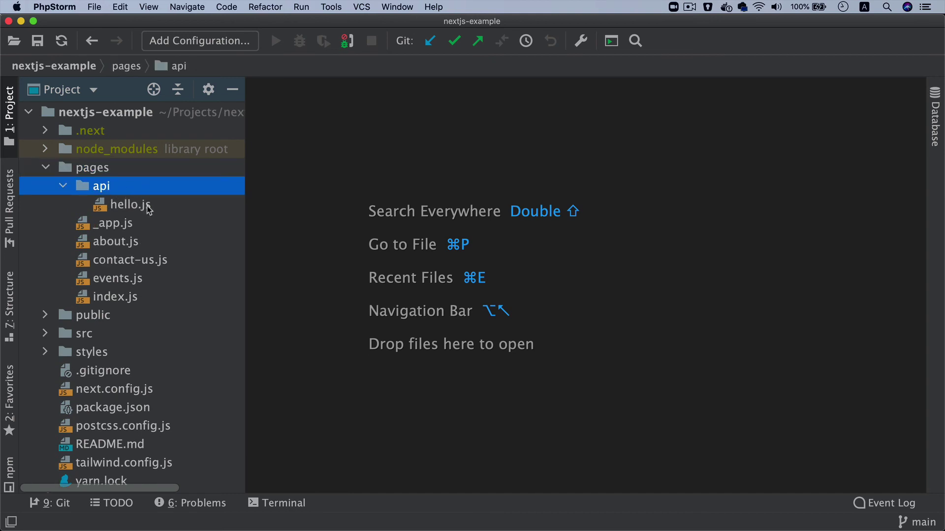
Open pages/api/hello.js in the editor
left_click(126, 205)
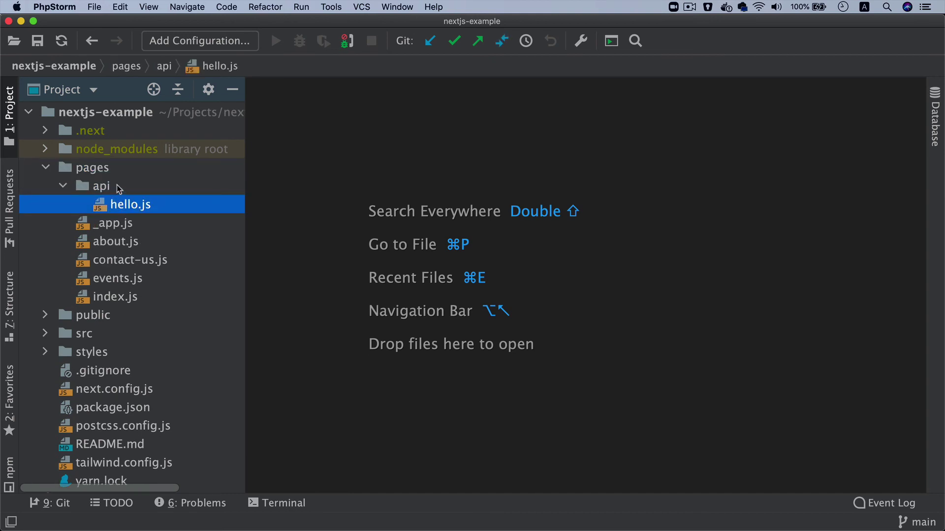
left_click(112, 194)
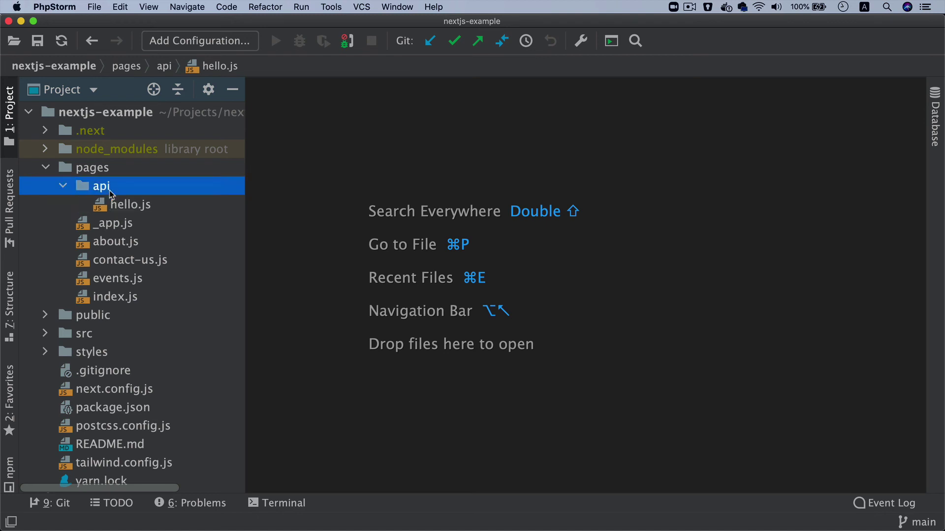
double_click(144, 207)
left_click(451, 238)
Highlight the req/res handler, the status code and the John Doe JSON response lines
left_click_drag(314, 171, 523, 191)
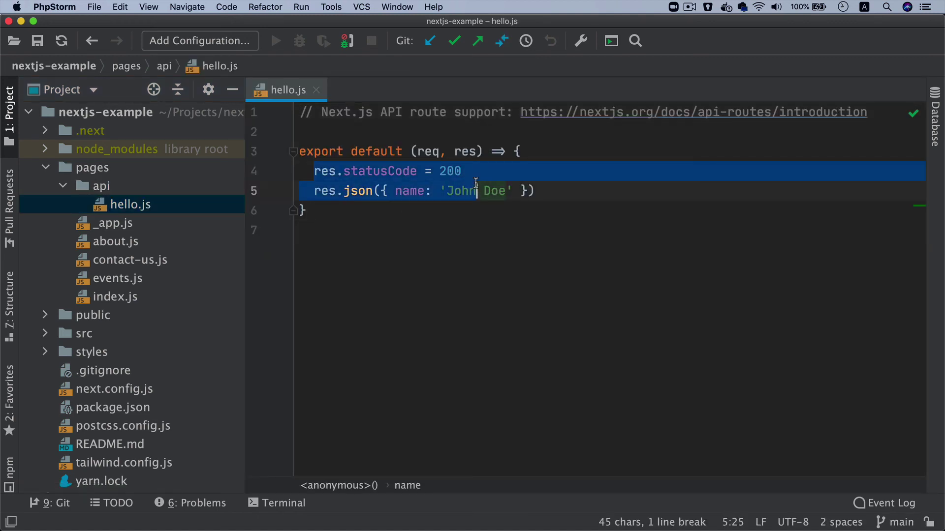
double_click(464, 151)
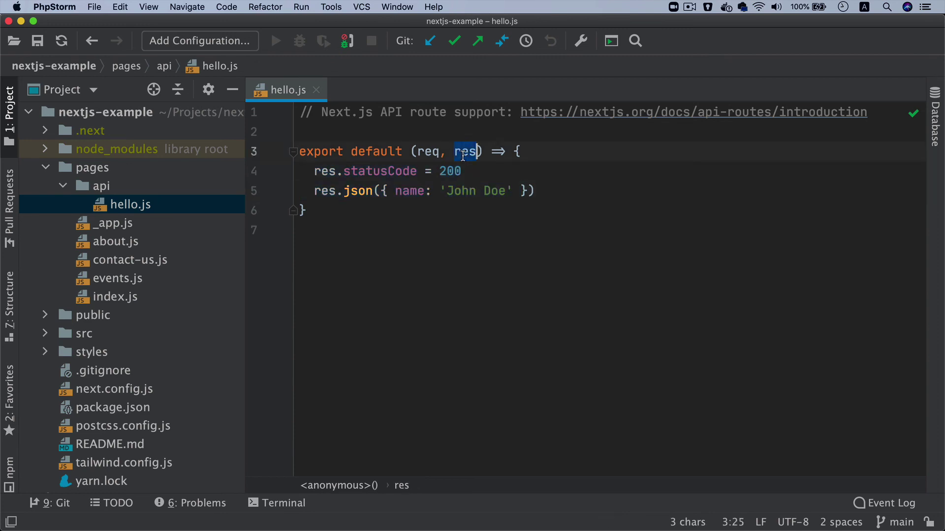
double_click(430, 152)
double_click(462, 191)
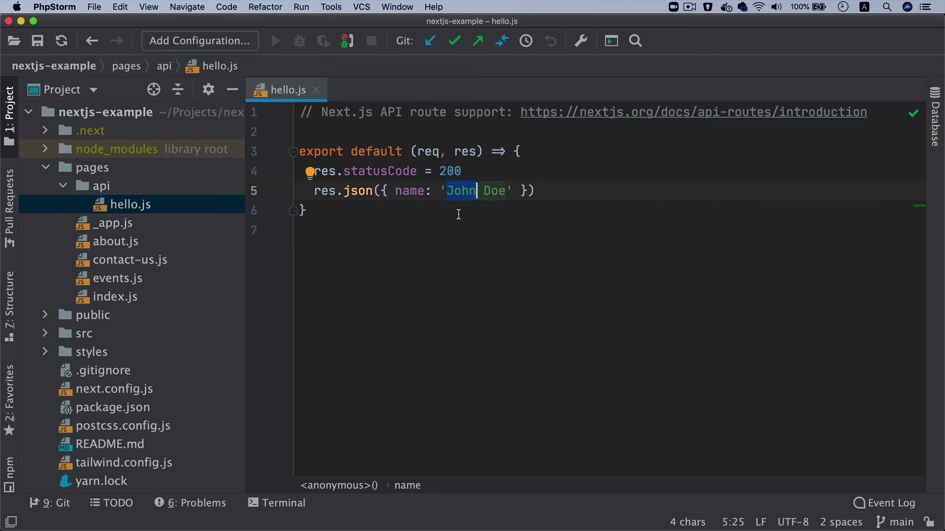
mouse_move(450, 529)
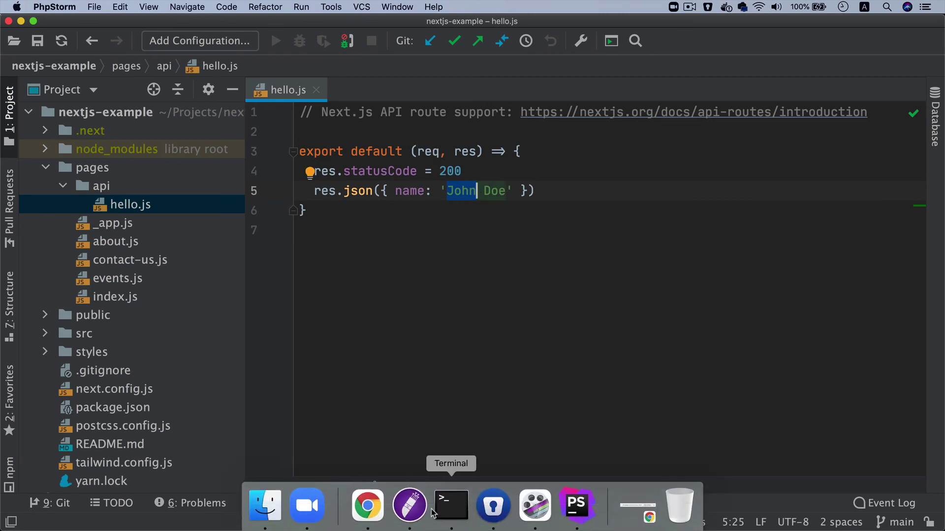
left_click(450, 509)
Change the deployed site's address from about/ to api/hello, load the John Doe JSON and zoom in
key("super+Tab")
key("super+Tab")
left_click(854, 29)
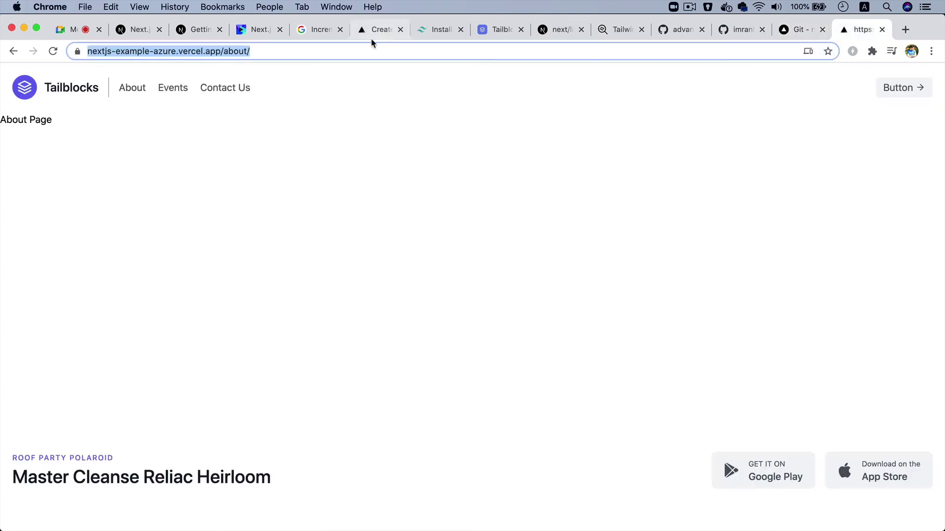
double_click(266, 51)
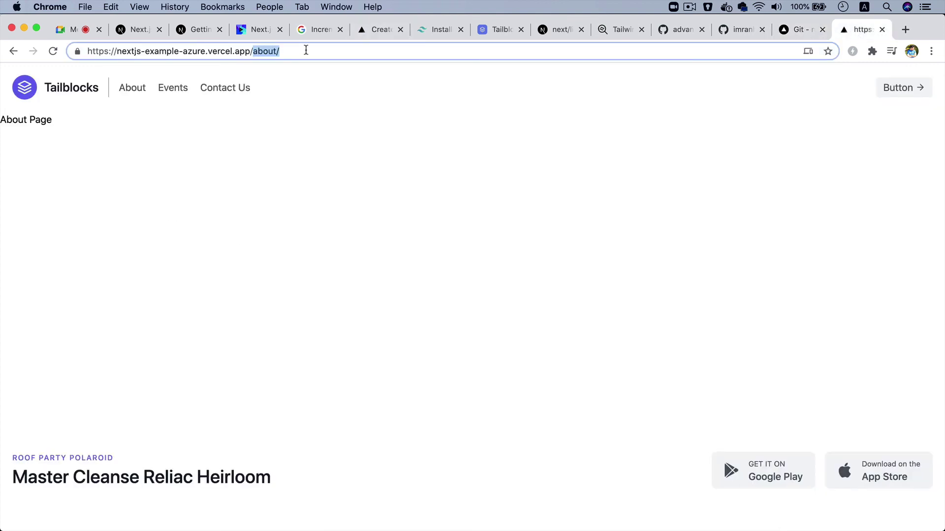
key("super+Tab")
key("super+Tab")
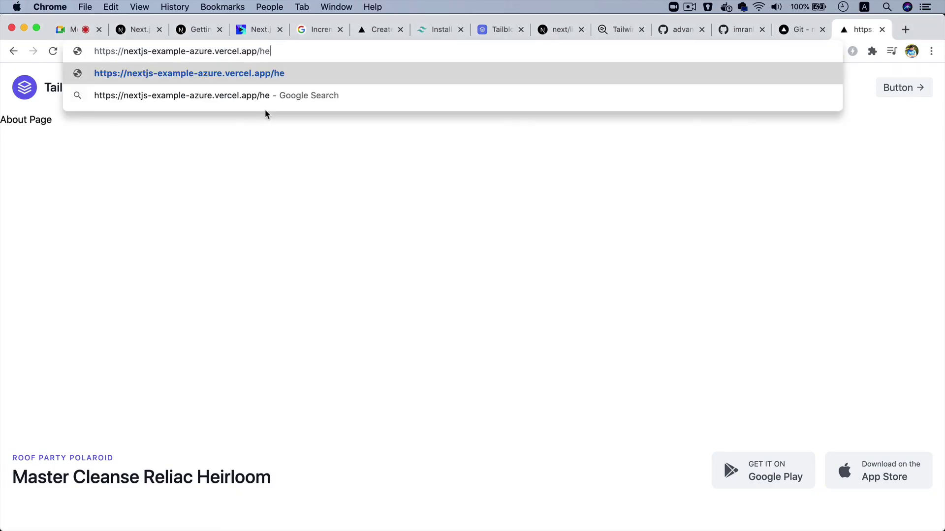
type("lloapi/")
key("Return")
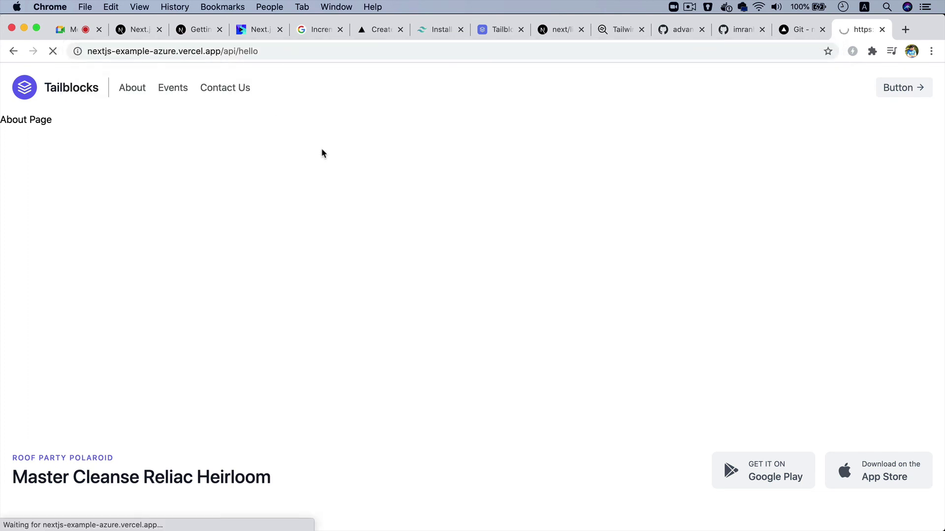
key("super+plus")
key("super+plus")
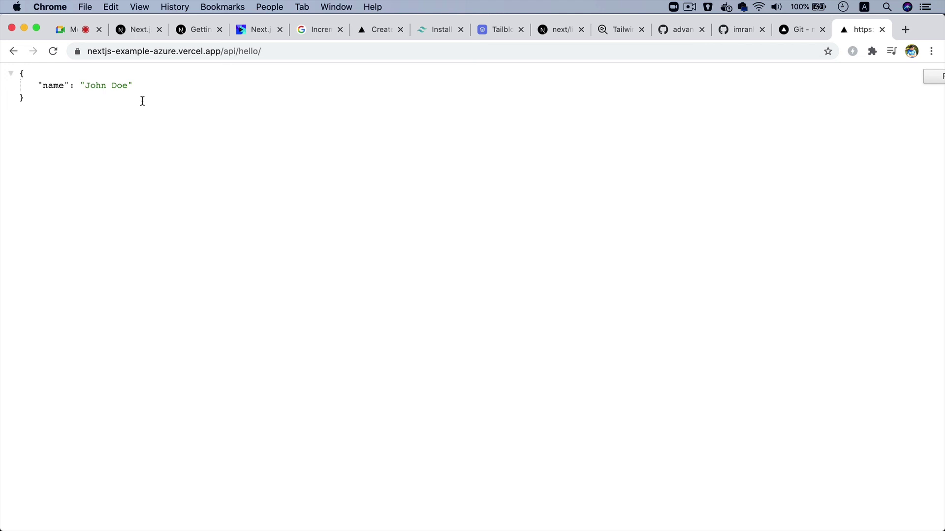
Close hello.js in PhpStorm and switch back to the /api/hello JSON response in Chrome
key("super+Tab")
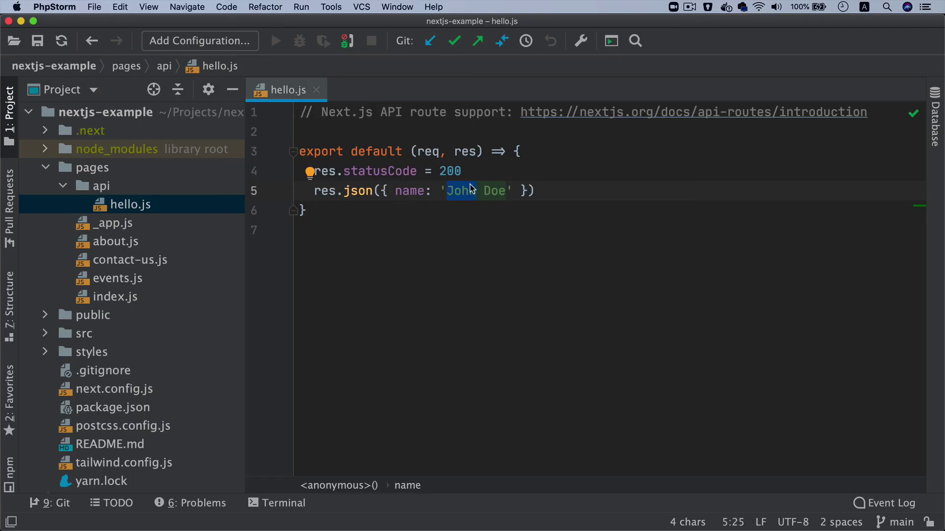
double_click(464, 190)
key("super+w")
key("super+Tab")
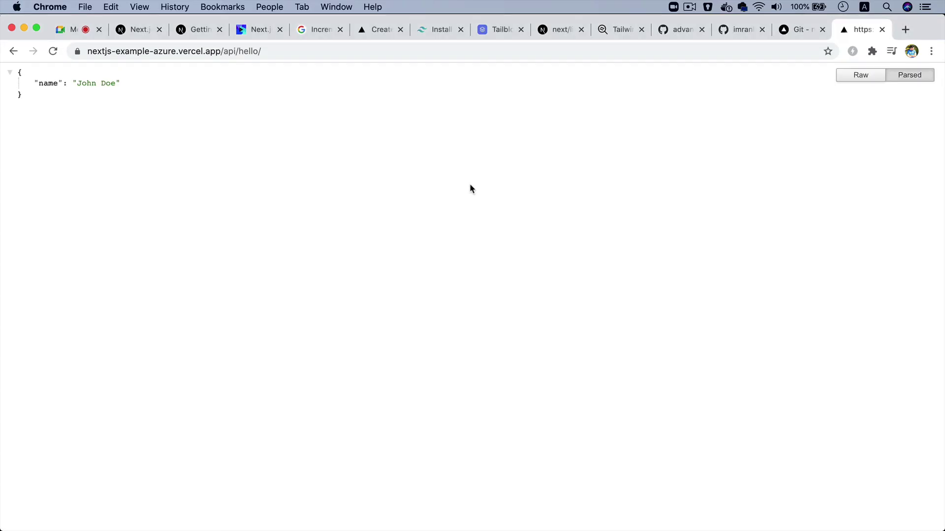